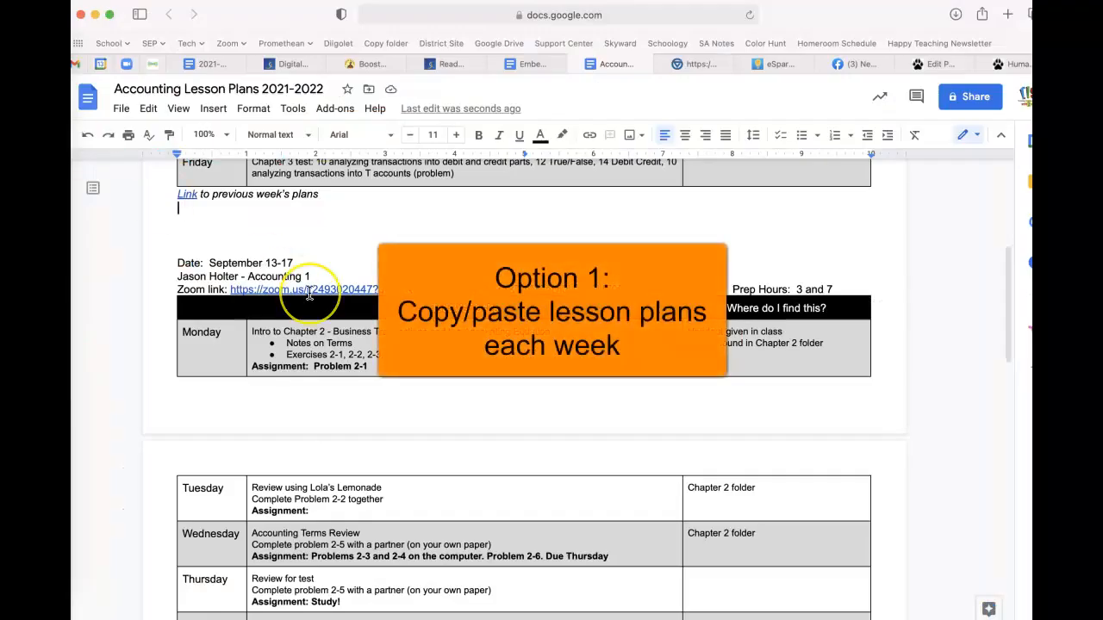
Select and copy the September 20-24 lesson plan, from the date line through the link to the previous week's plans
scroll(308, 293, "up", 5)
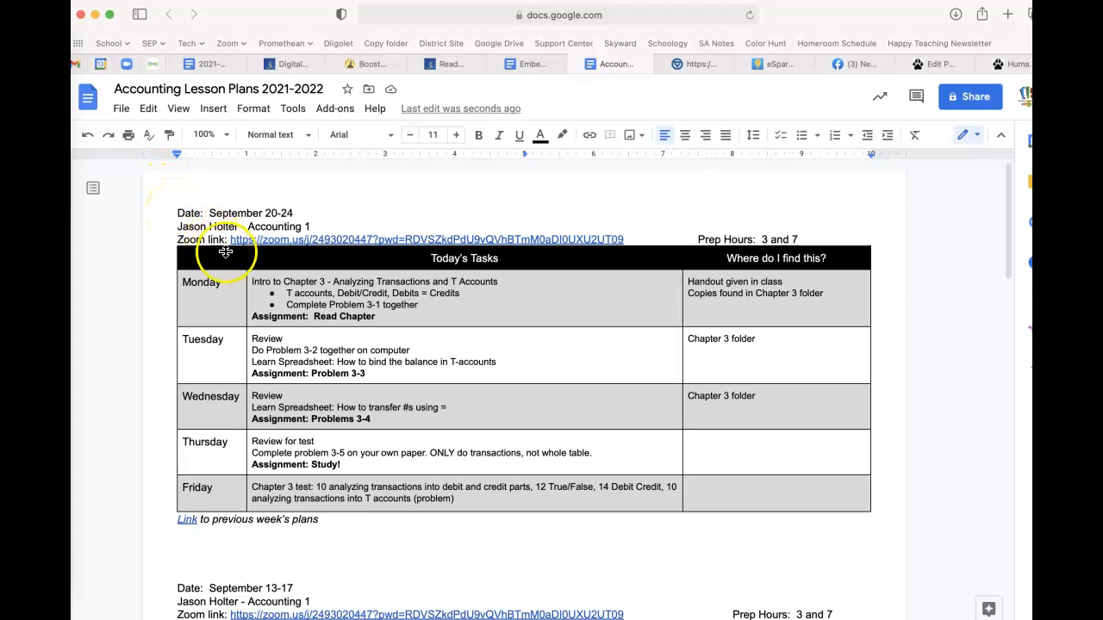
left_click(352, 525)
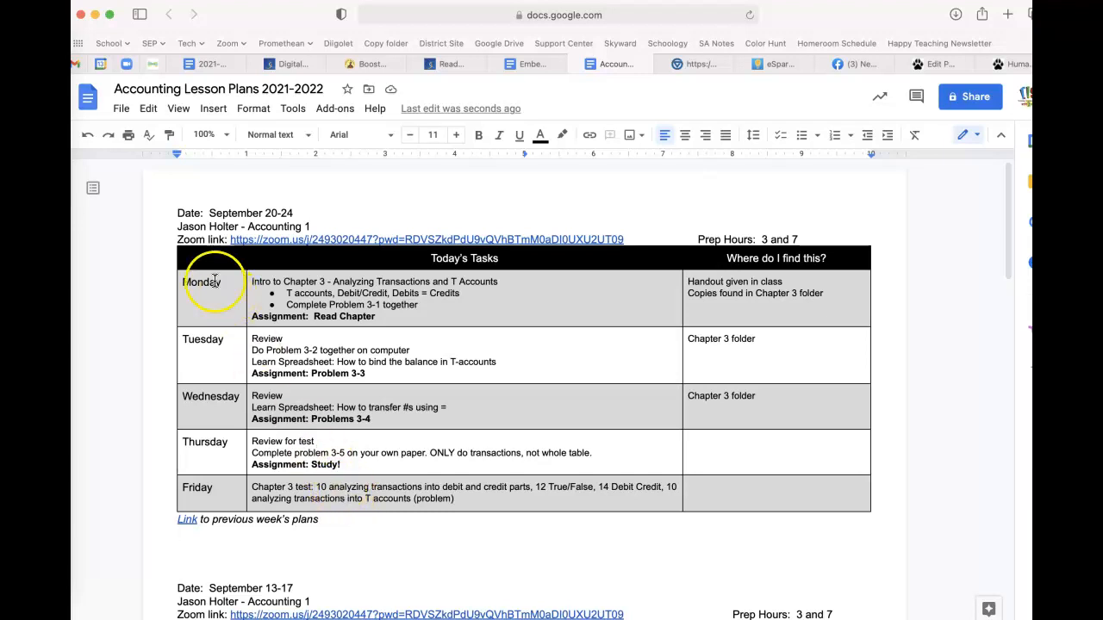
left_click_drag(177, 213, 325, 526)
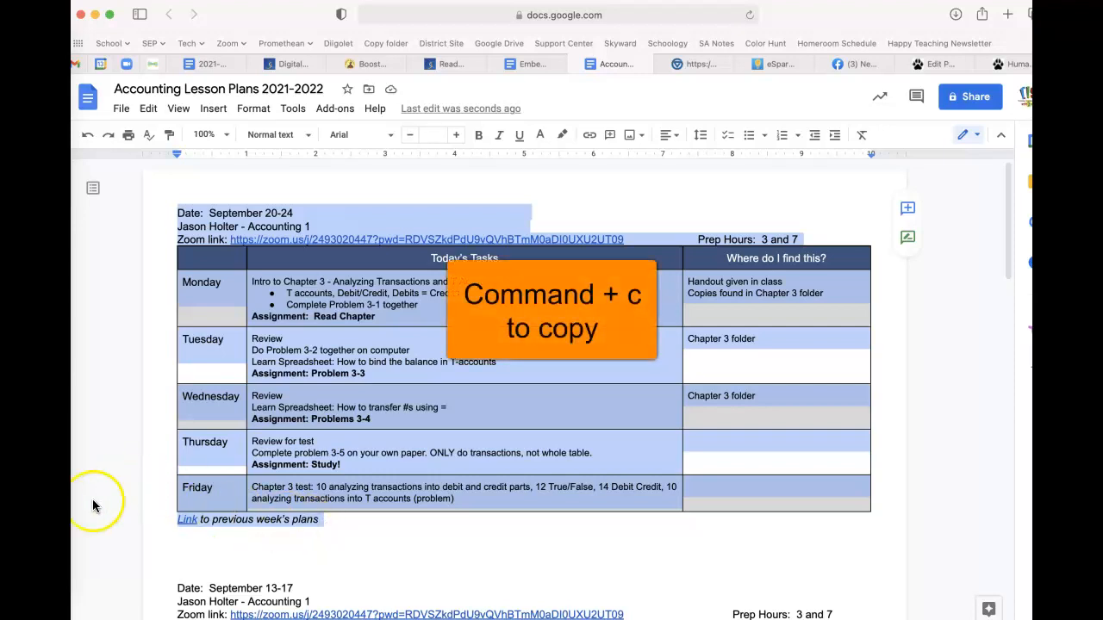
Switch to the Schoology course in Chrome and paste the copied lesson plan into a new course update
left_click(53, 370)
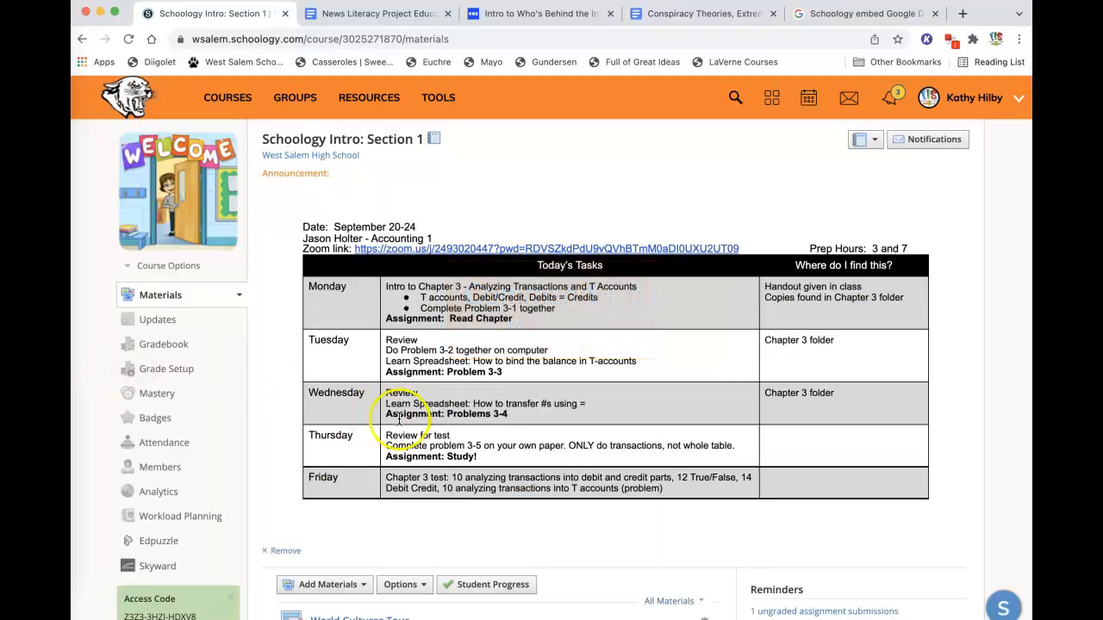
left_click(158, 320)
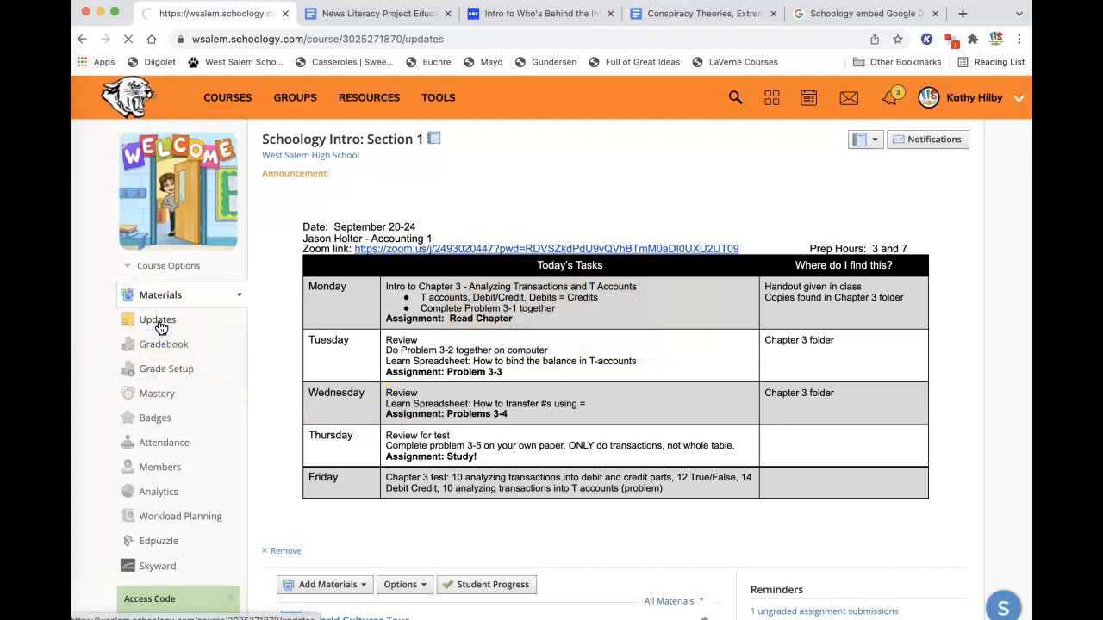
scroll(160, 322, "down", 4)
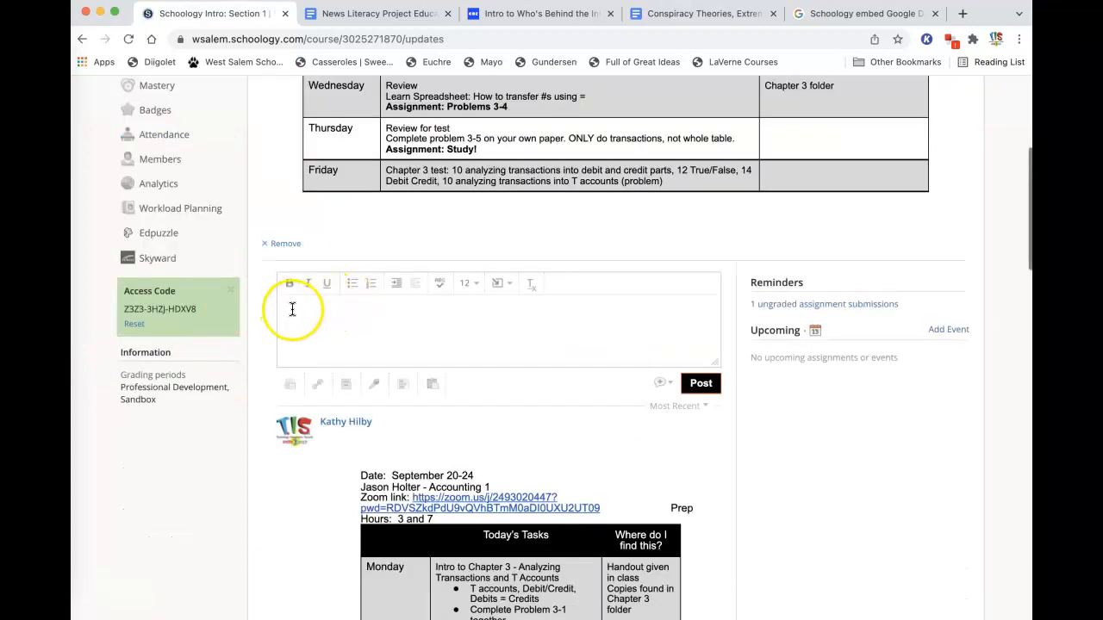
left_click(292, 309)
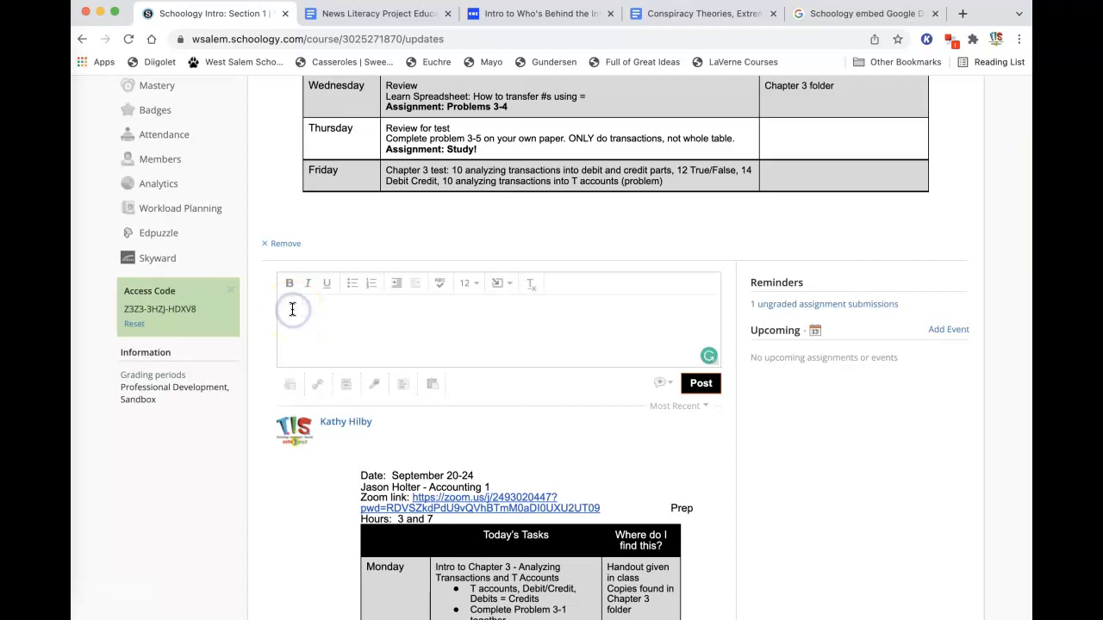
key("super+v")
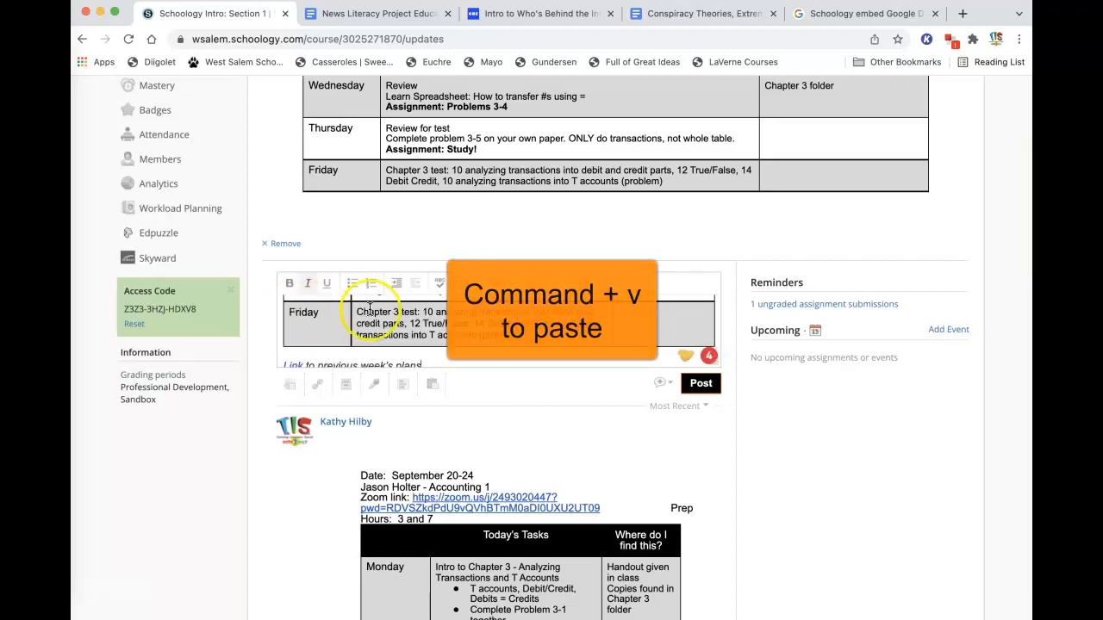
Post the update as a course announcement and check how it appears on the course's Materials page
left_click(662, 384)
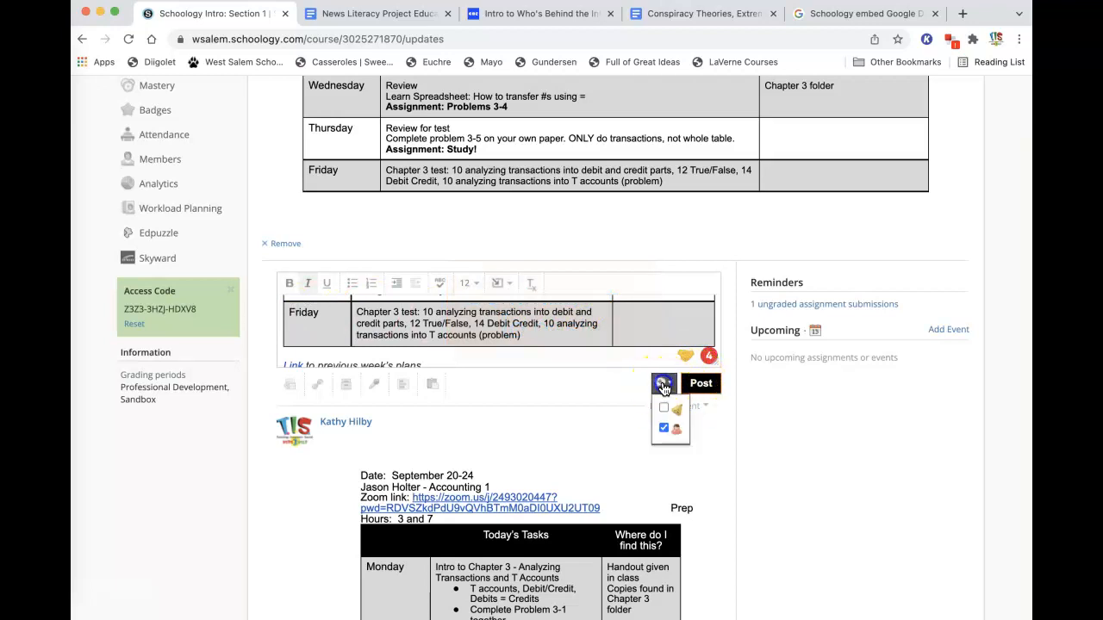
left_click(663, 407)
left_click(706, 390)
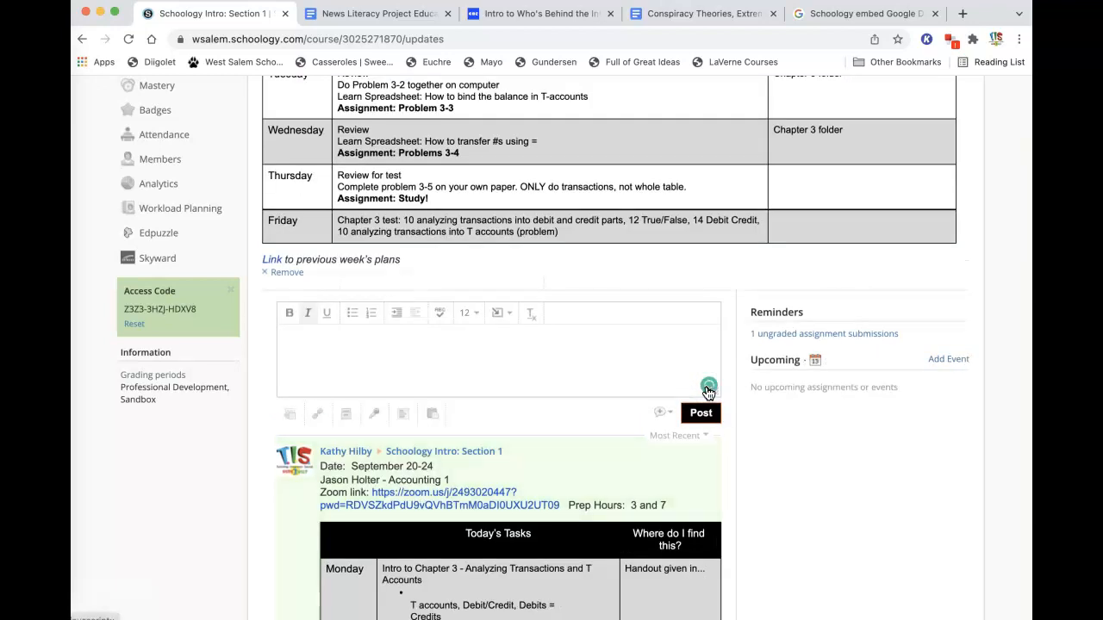
scroll(216, 254, "up", 5)
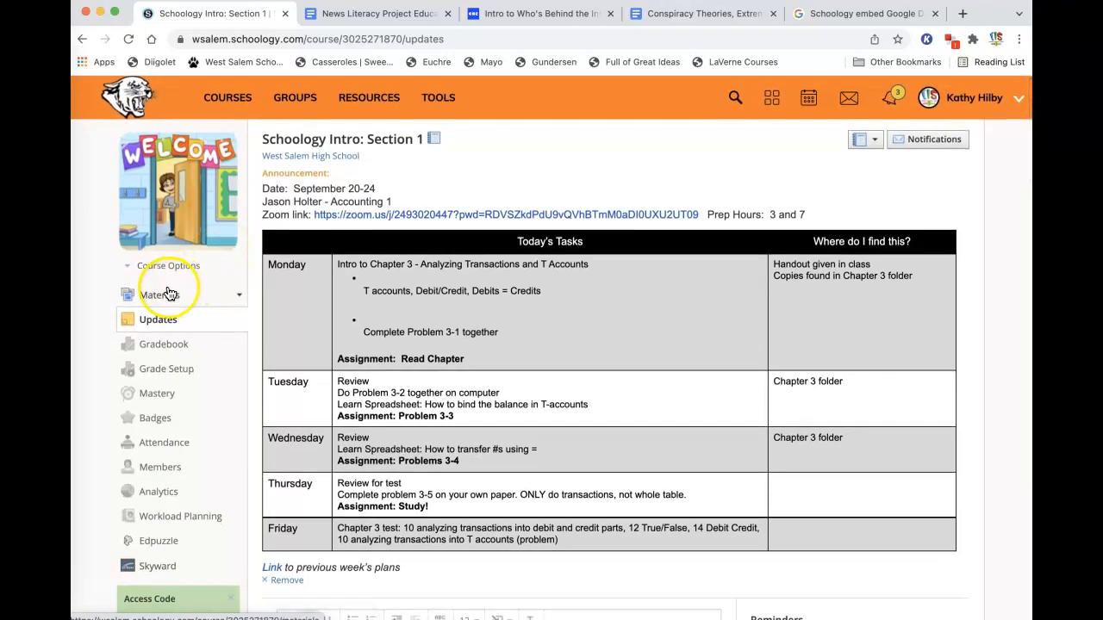
left_click(168, 294)
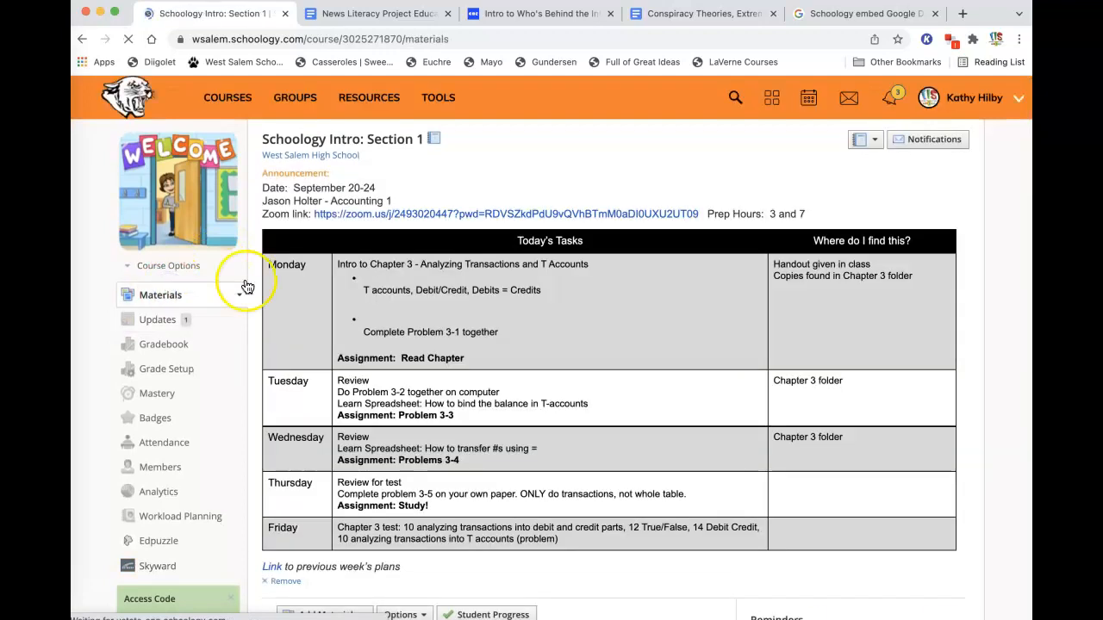
scroll(593, 367, "down", 1)
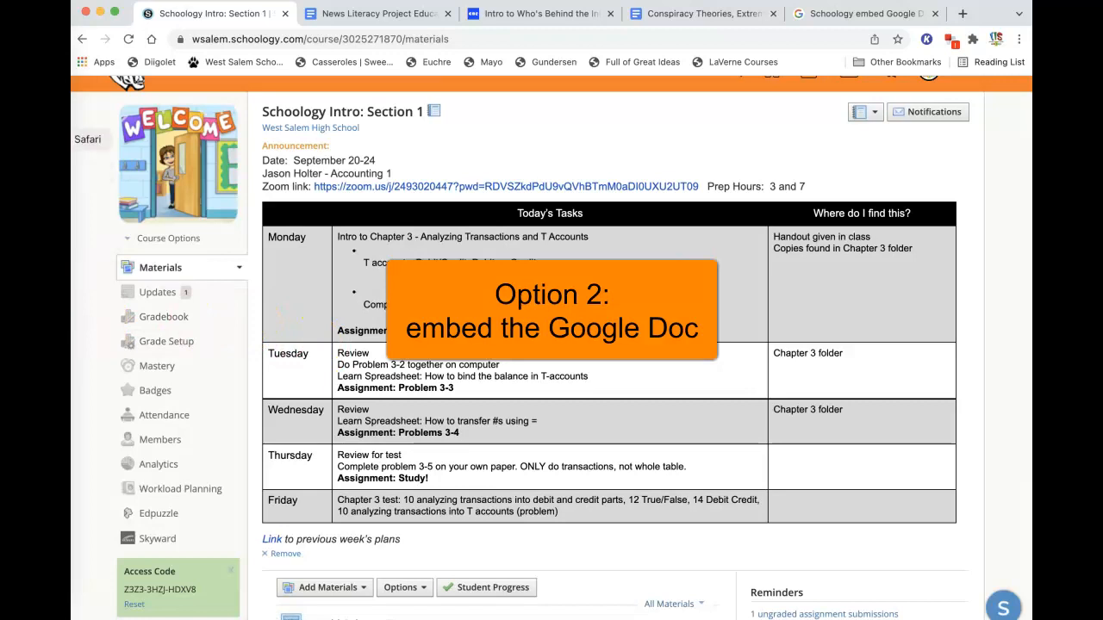
Switch to the Accounting Lesson Plans 2021-2022 document in Safari, publish it to the web and copy its embed code
left_click(72, 139)
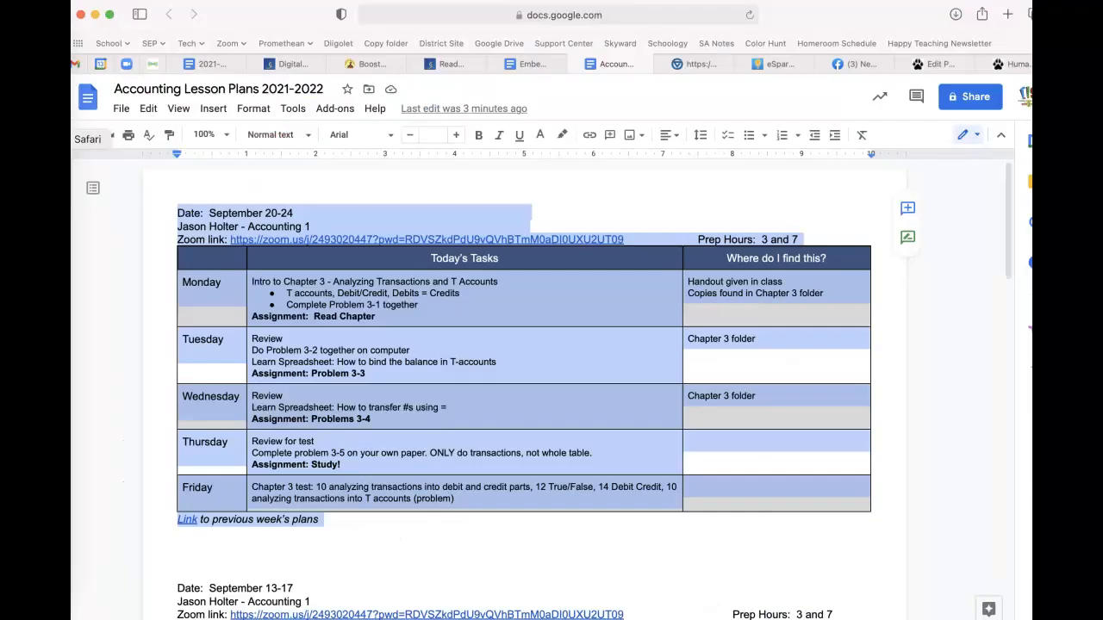
left_click(445, 545)
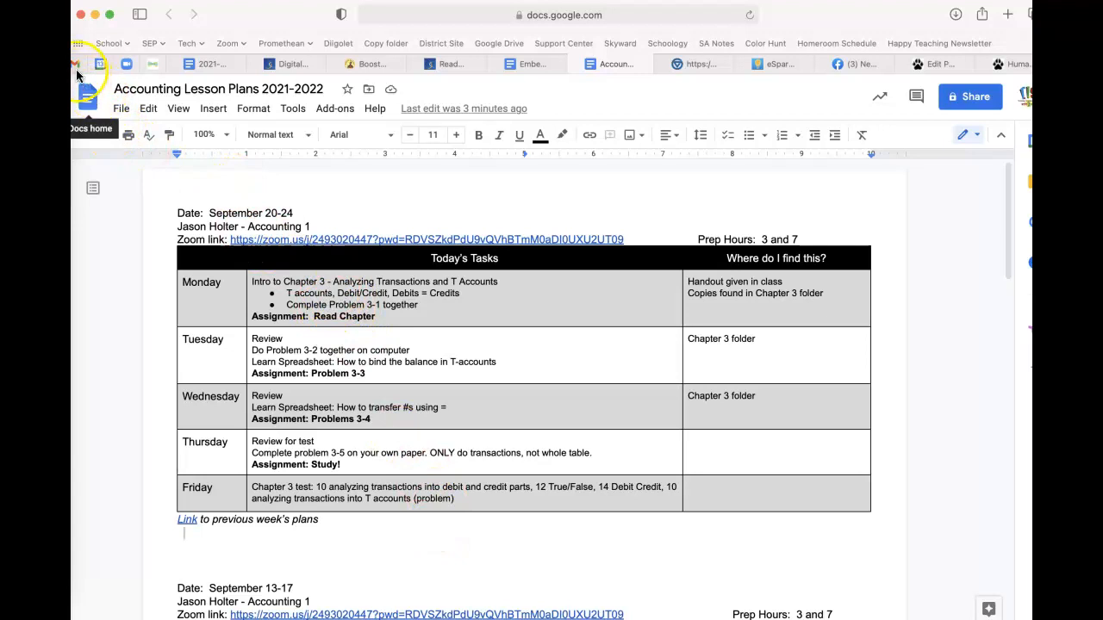
left_click(121, 110)
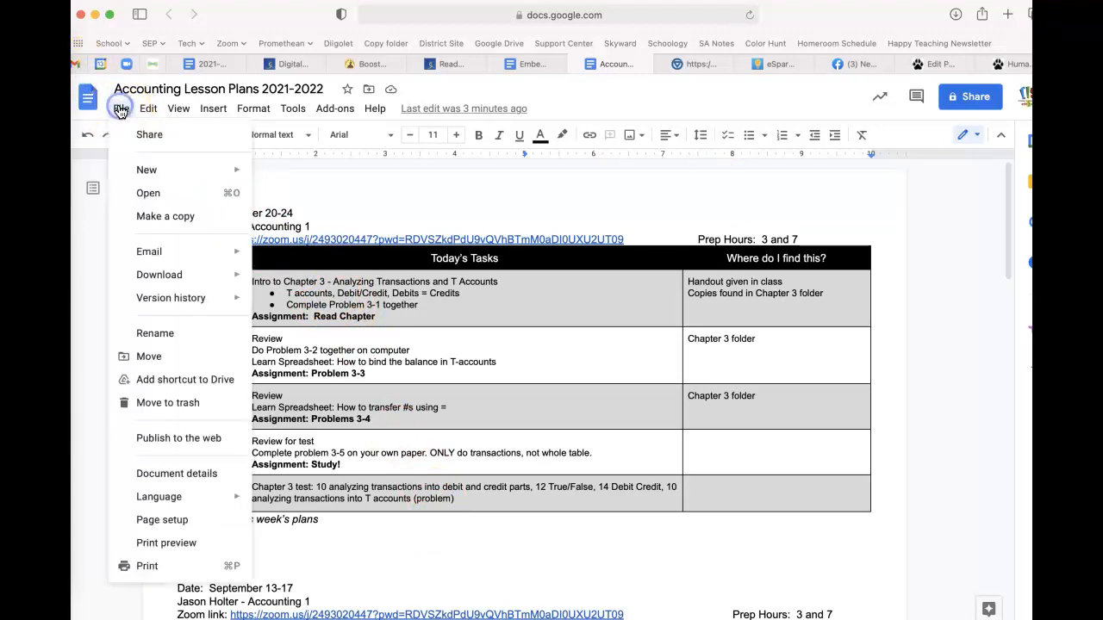
left_click(157, 441)
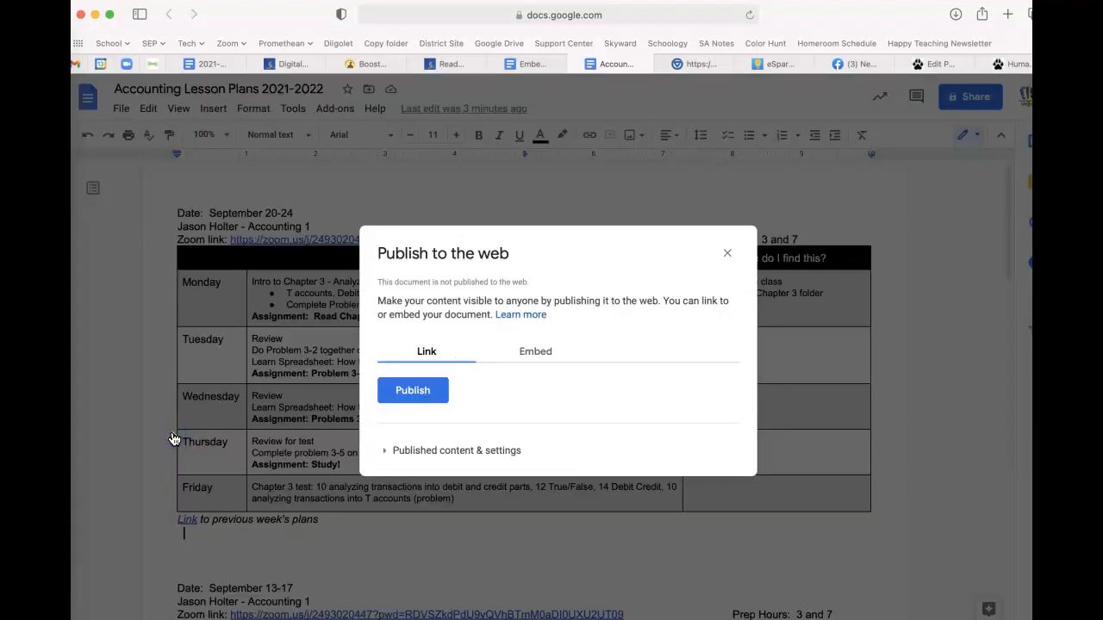
left_click(405, 395)
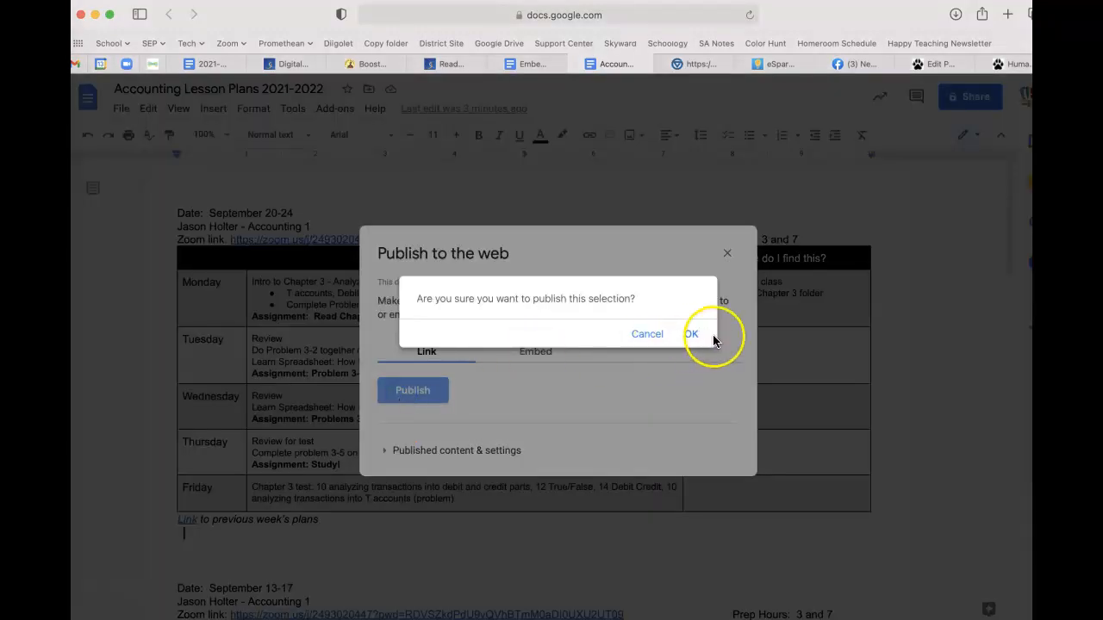
left_click(691, 336)
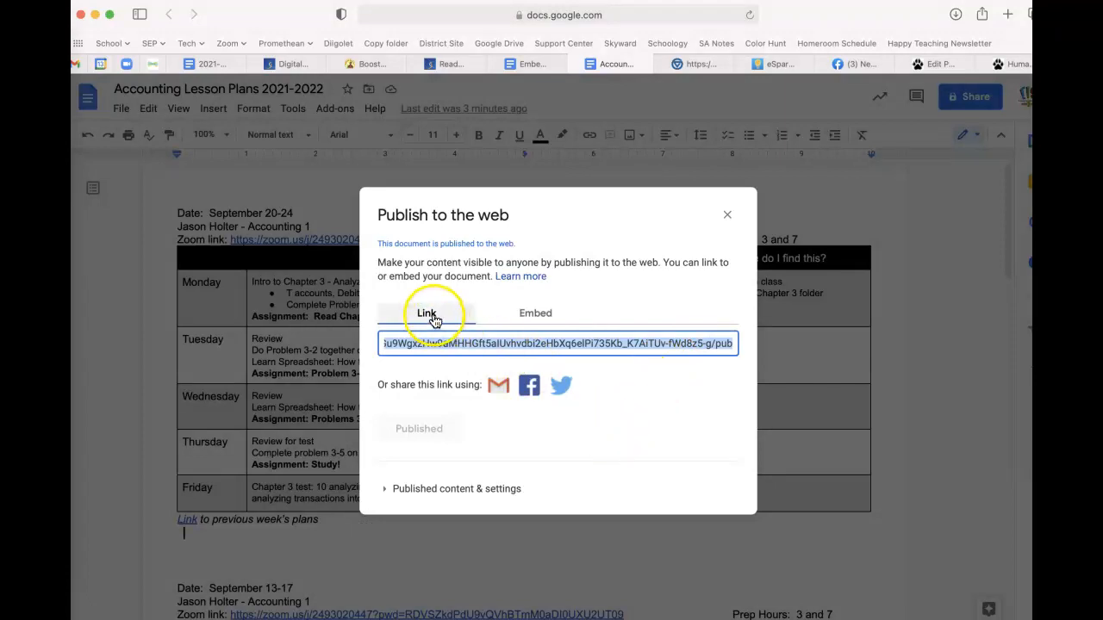
left_click(541, 314)
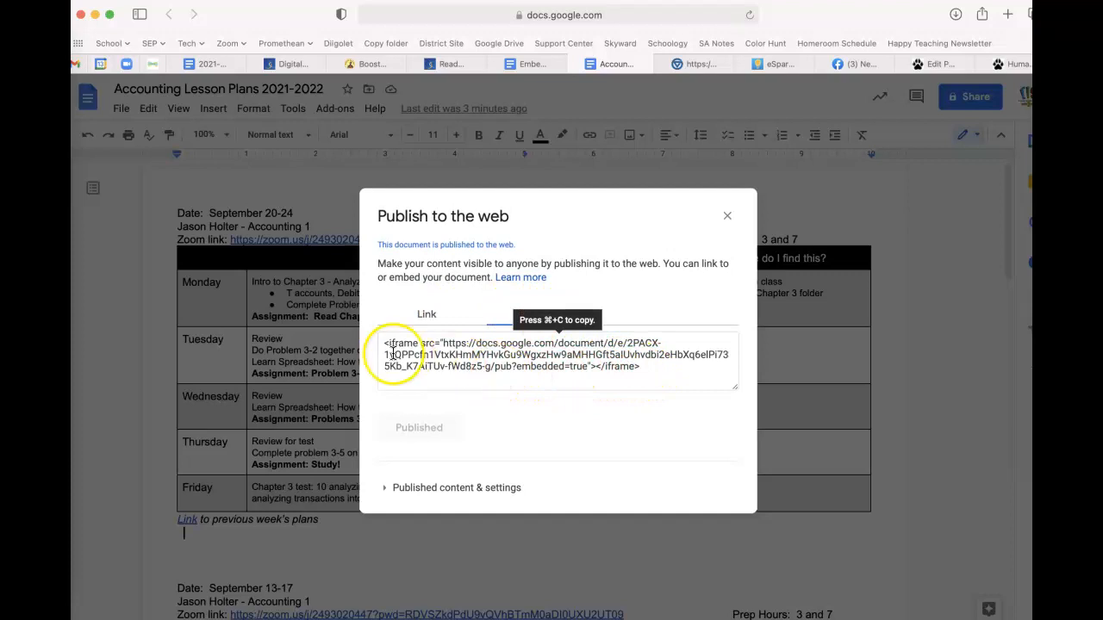
mouse_move(647, 373)
left_mouse_down()
mouse_move(563, 361)
mouse_move(638, 376)
left_mouse_up()
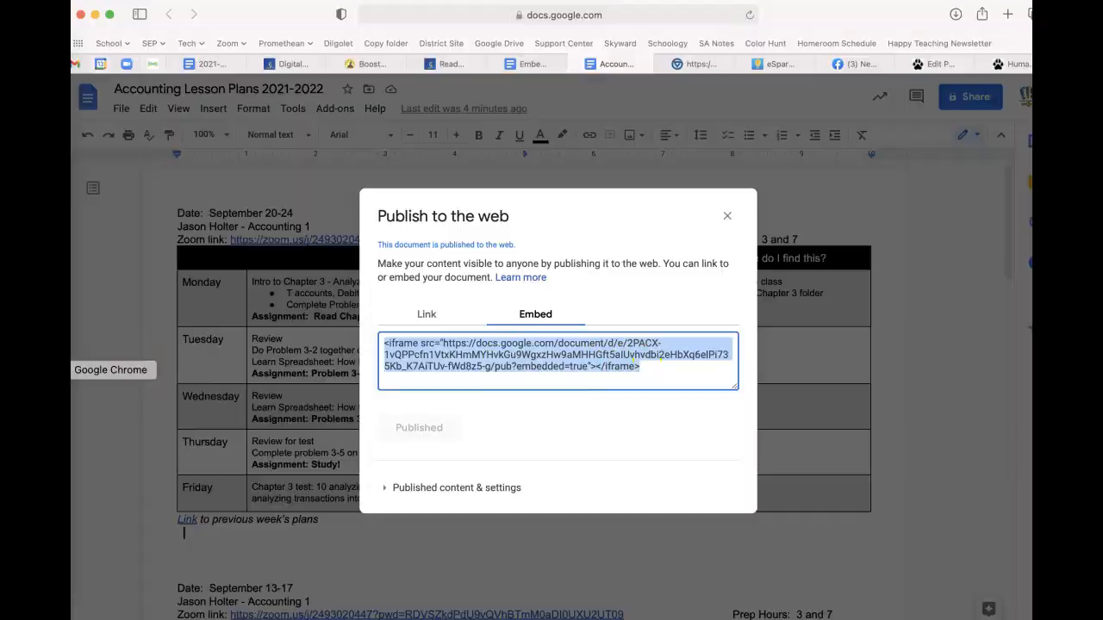
Switch back to the Schoology course in Chrome and start a new course update
left_click(48, 369)
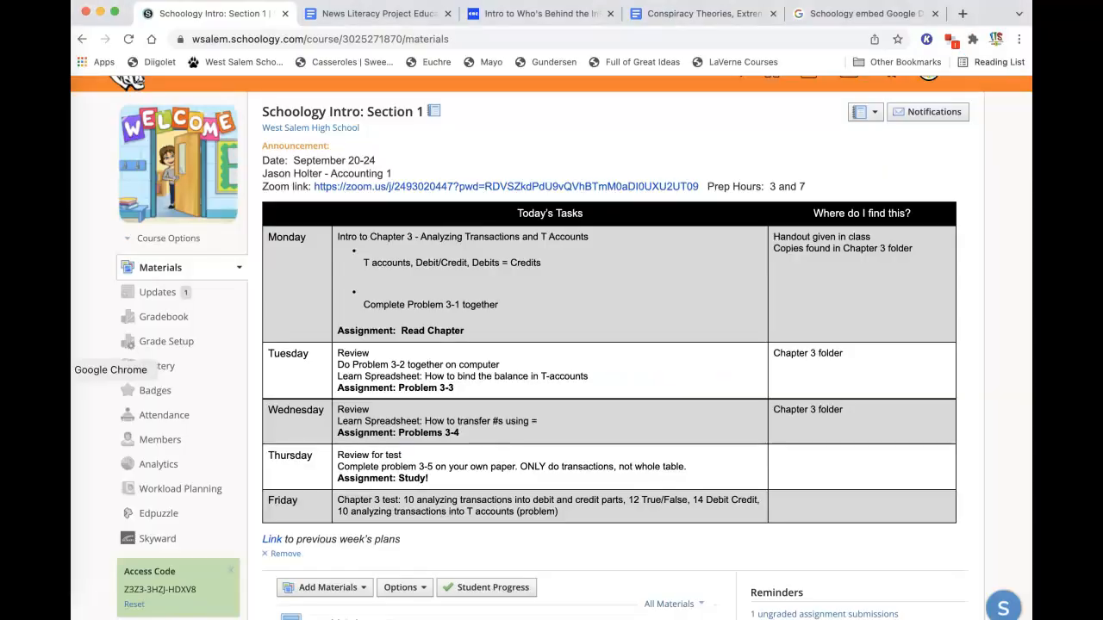
left_click(163, 299)
scroll(163, 299, "down", 4)
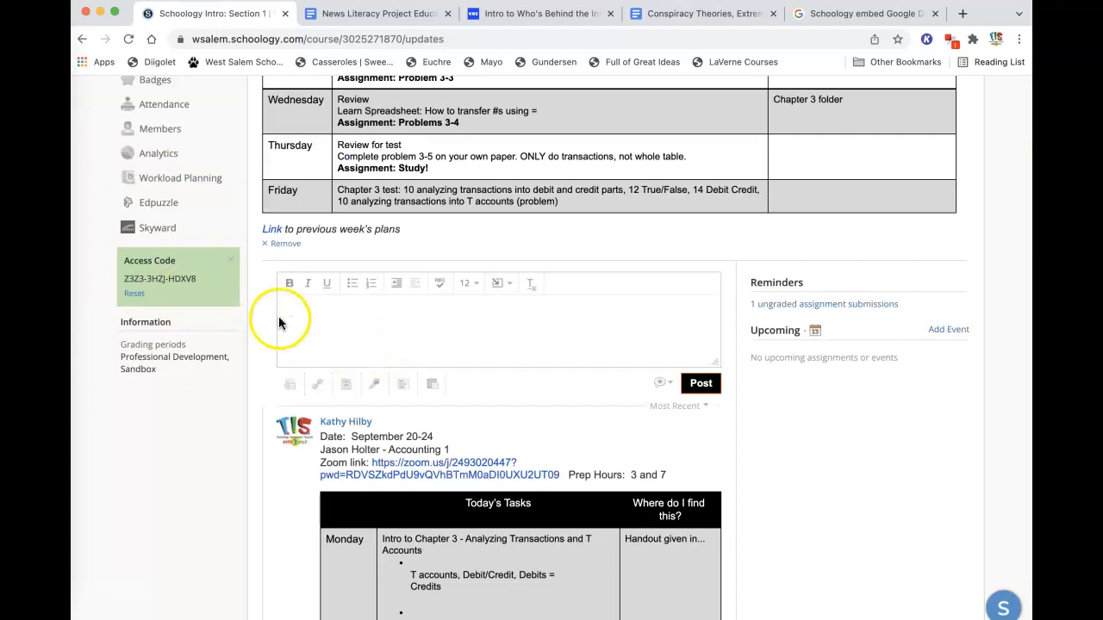
left_click(316, 313)
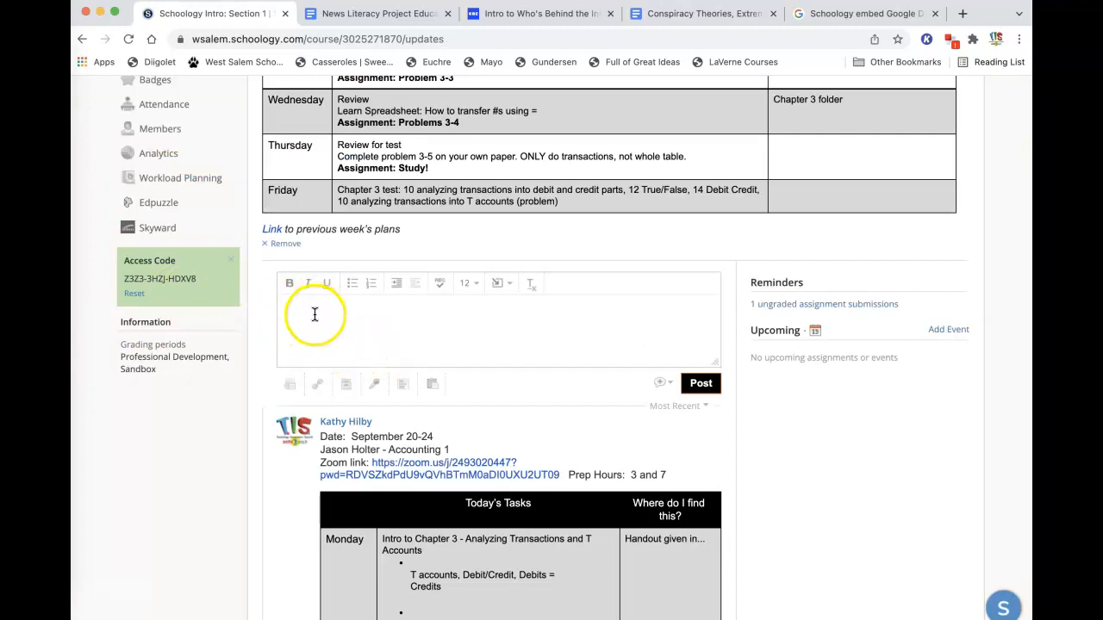
Start inserting web content of type Media into the update and paste the document's embed code as its Link/Embed value
left_click(506, 289)
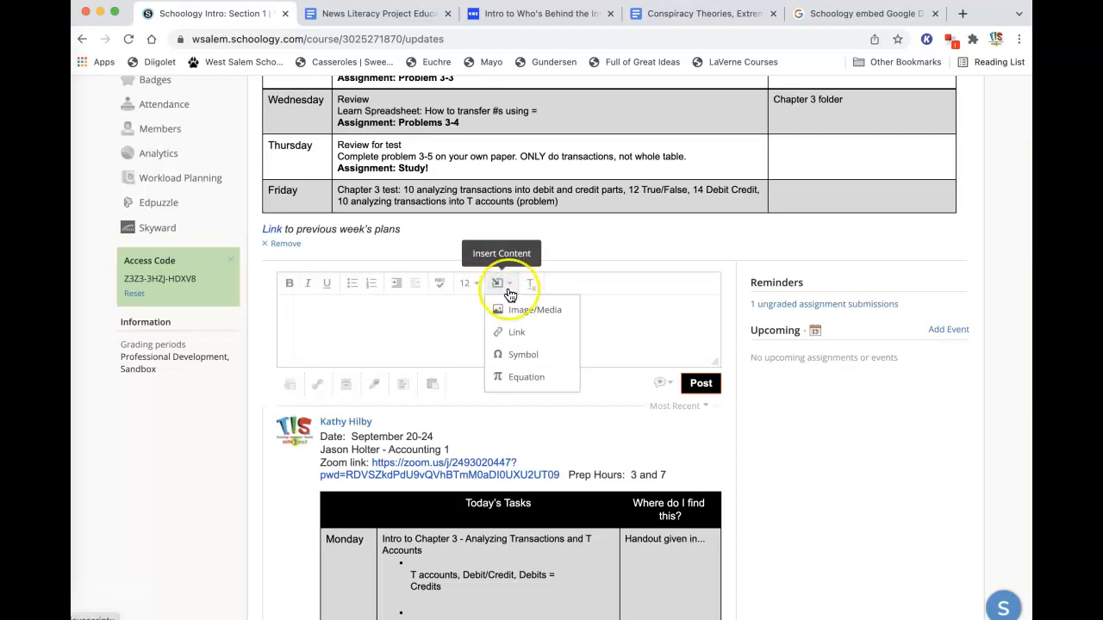
left_click(521, 310)
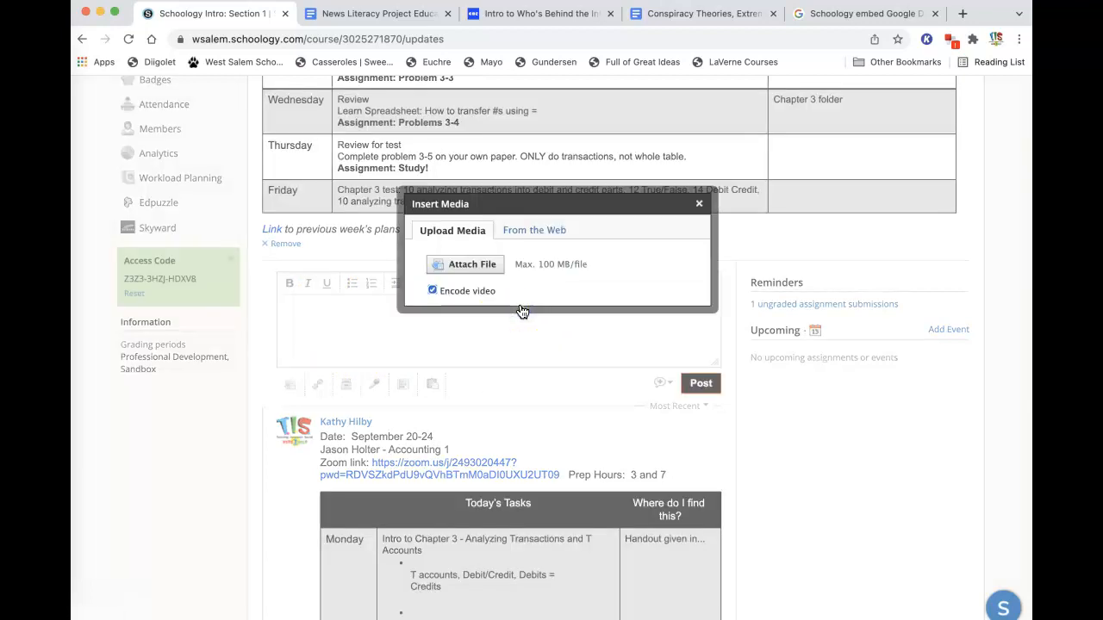
left_click(523, 233)
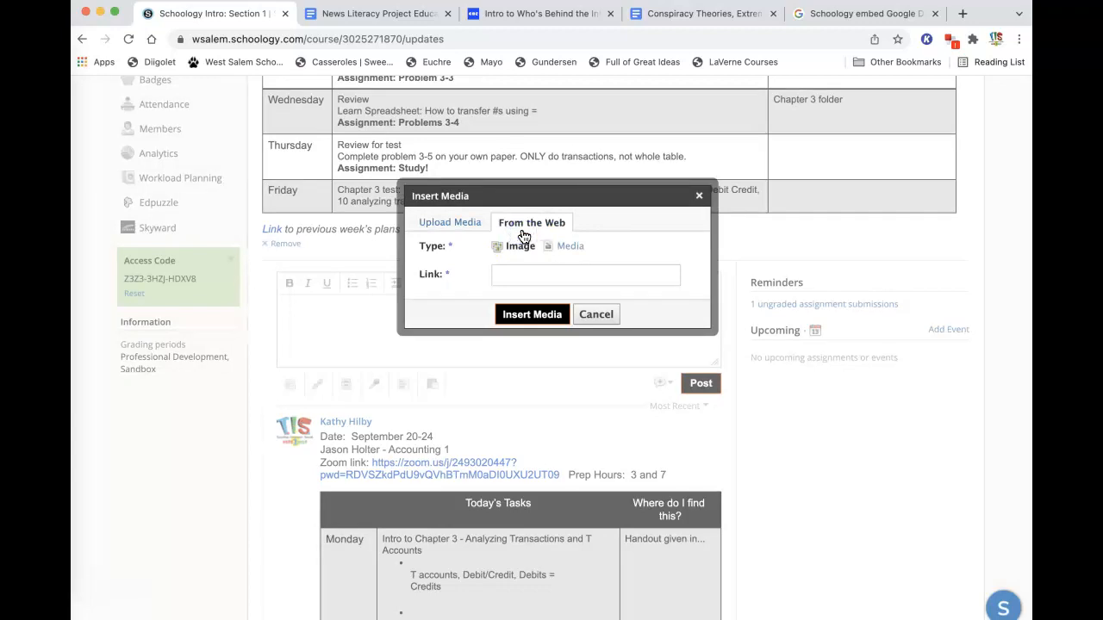
left_click(565, 247)
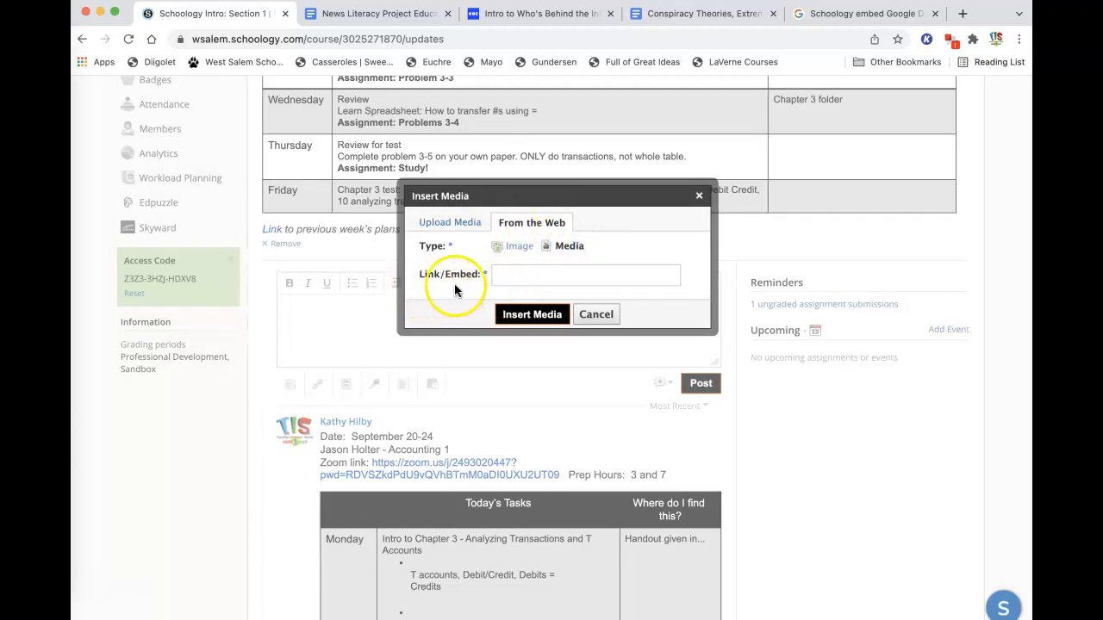
left_click(503, 274)
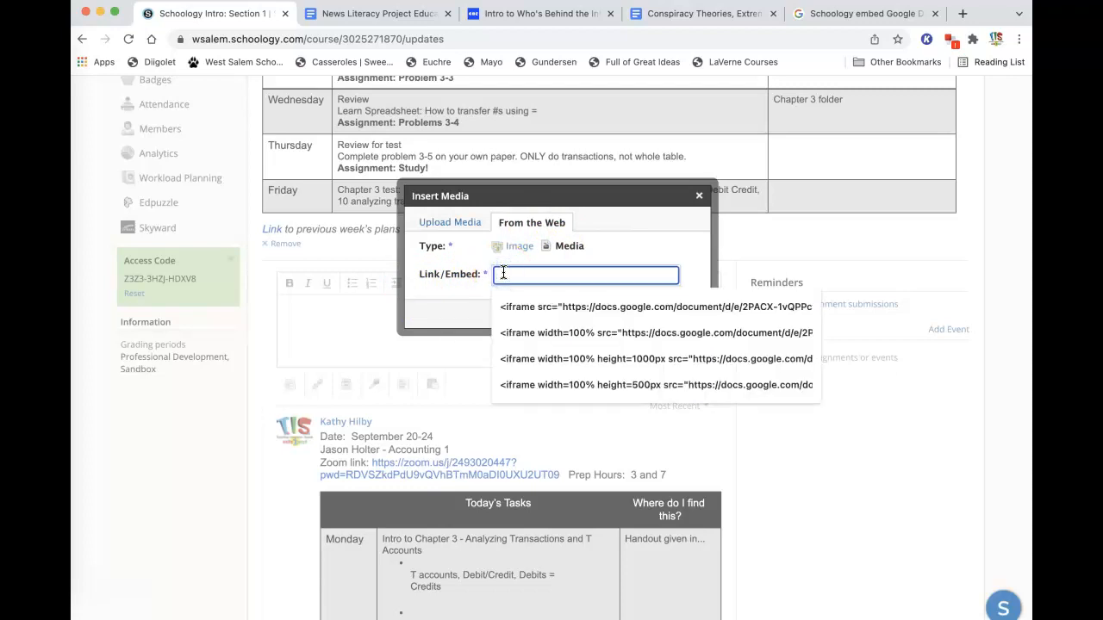
key("super+v")
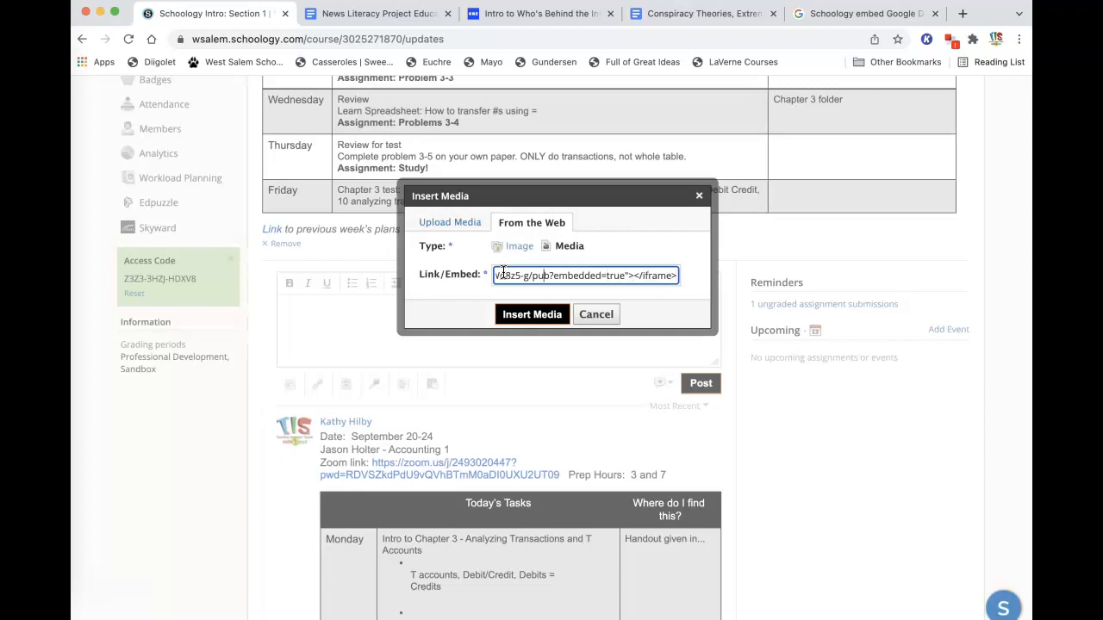
Add width=100% height=500px right after "iframe" in the embed code and insert the media into the update
key("Left")
key("Left")
key("Left")
key("Left")
key("Left")
key("Left")
key("Left")
key("Left")
key("Left")
key("Left")
key("Left")
key("Left")
key("Left")
key("Left")
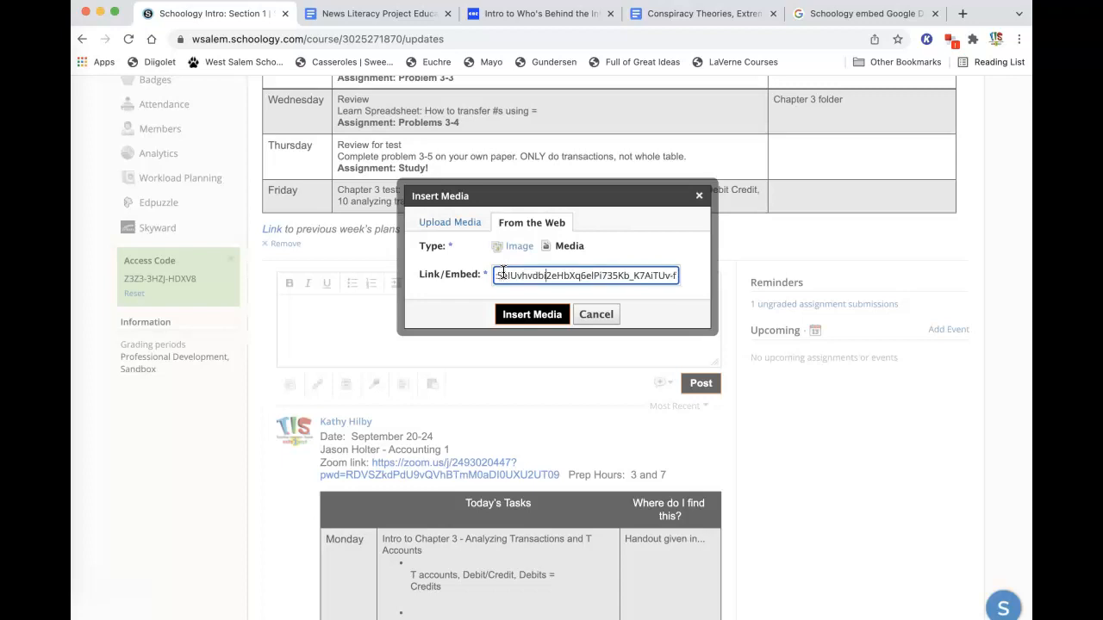
key("Left")
key("Left")
key("Left")
key("Left")
key("Left")
key("Left")
key("Left")
key("Left")
key("Left")
key("Left")
key("Left")
key("Left")
key("Left")
key("Left")
key("Left")
key("Left")
key("Left")
key("Left")
key("Left")
key("Left")
key("Left")
key("Left")
key("Left")
key("Left")
key("Left")
key("Left")
key("Left")
key("Left")
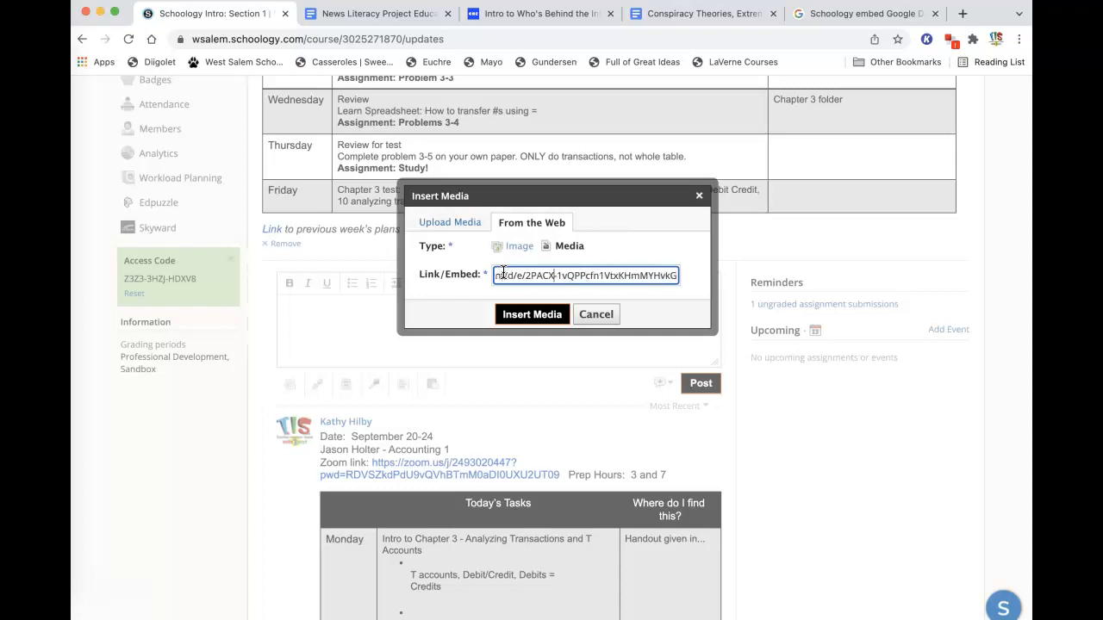
key("Left")
key("Left")
key("Left")
key("Left")
key("Left")
key("Left")
key("Left")
key("Left")
key("Left")
key("Left")
key("Left")
key("Left")
key("Left")
key("Left")
key("Left")
key("Left")
key("Left")
key("Left")
key("Left")
key("Left")
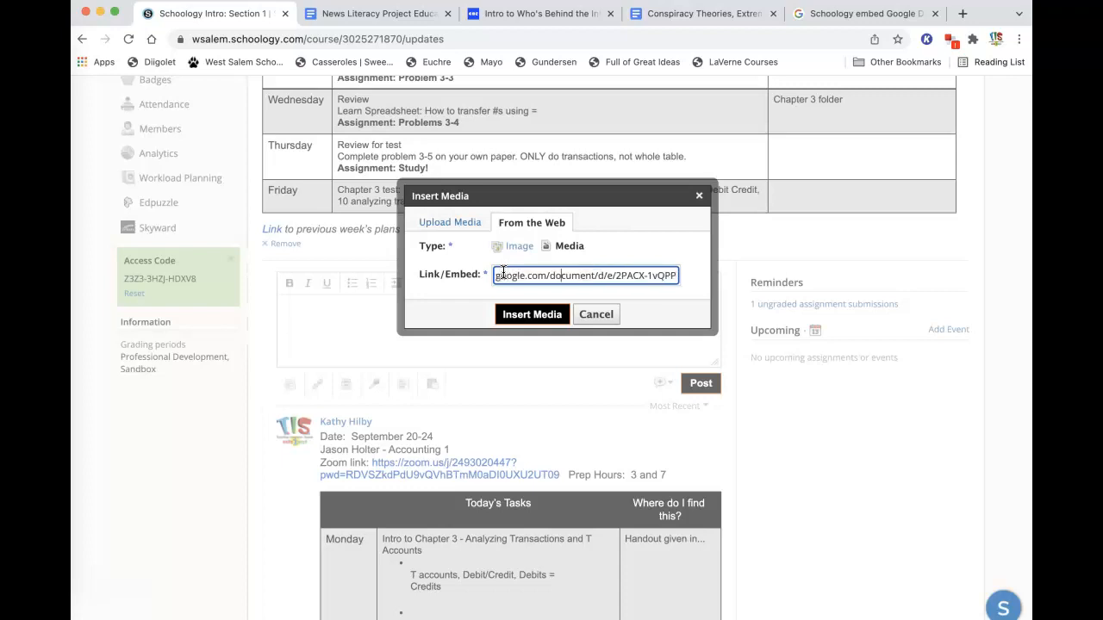
key("Left")
key("Left")
key("Left")
key("Left")
key("Left")
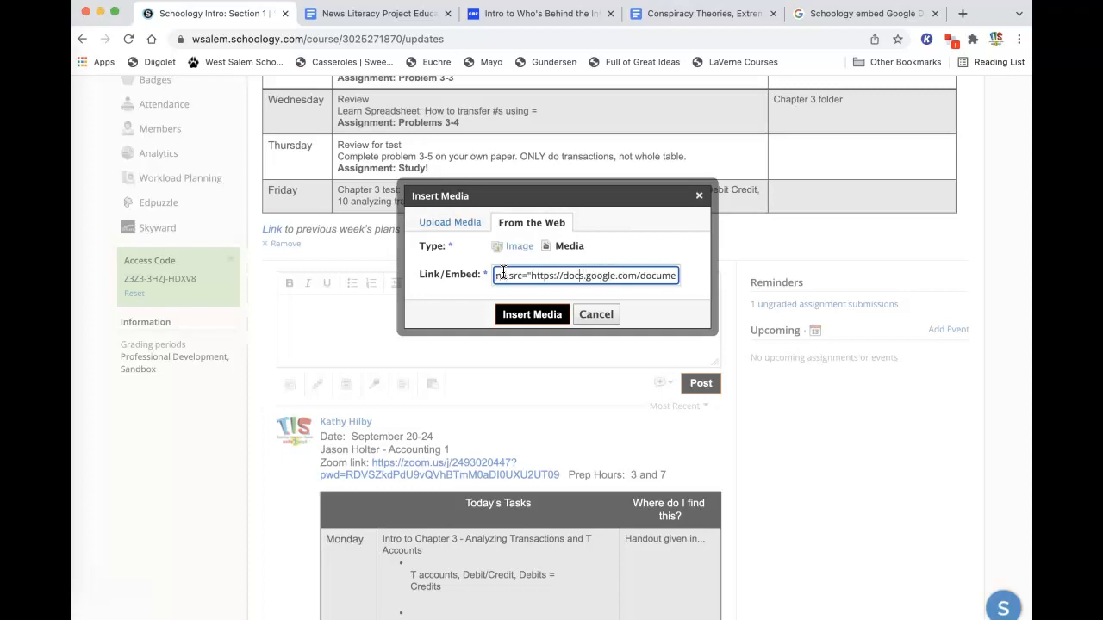
key("Left")
key("Left")
key("Left")
key("Left")
key("Left")
key("Left")
key("Left")
key("Left")
key("Left")
key("Left")
key("Left")
key("Left")
key("Left")
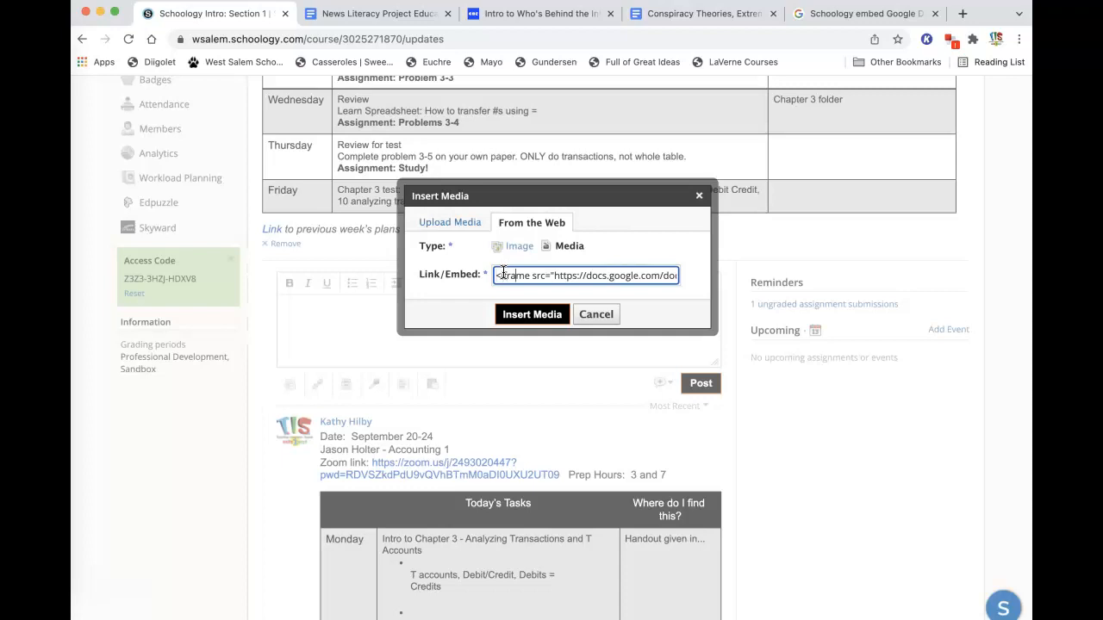
key("Right")
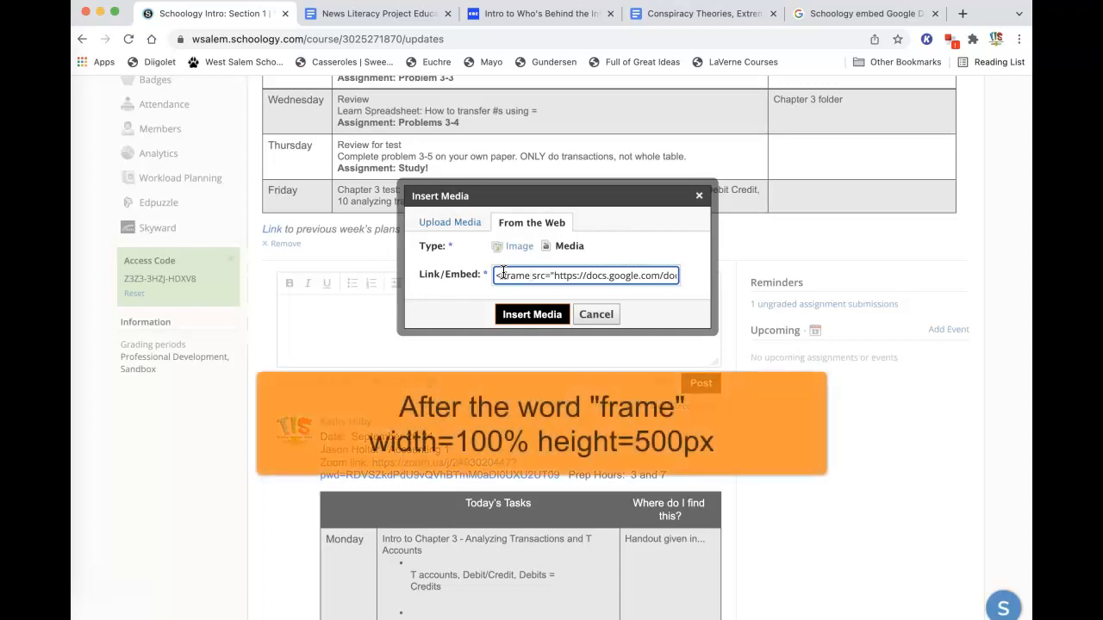
type("width")
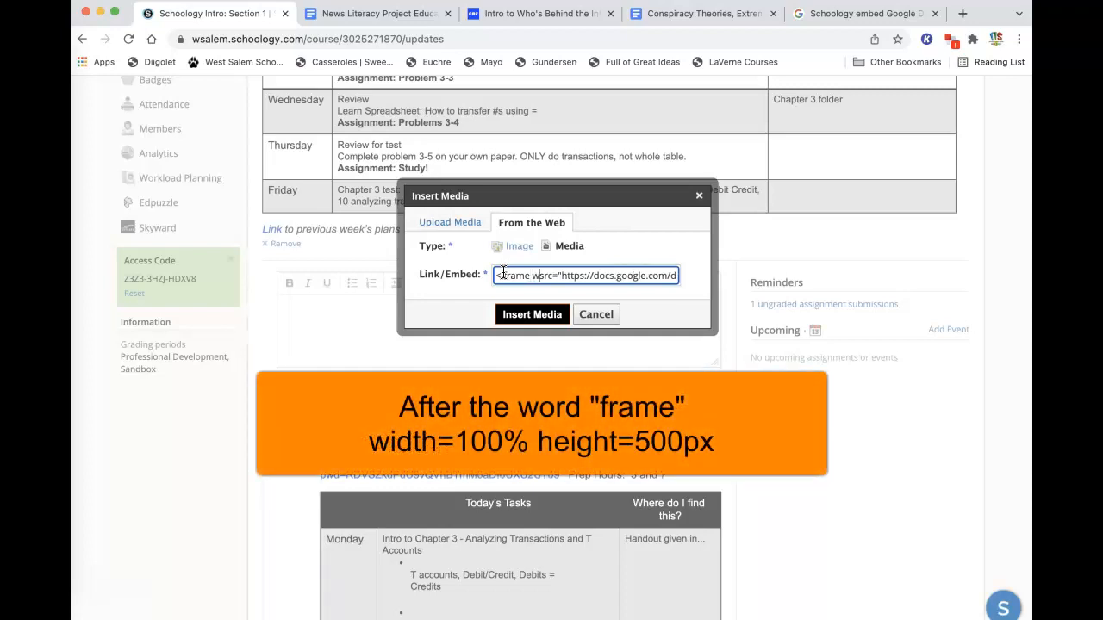
type("=")
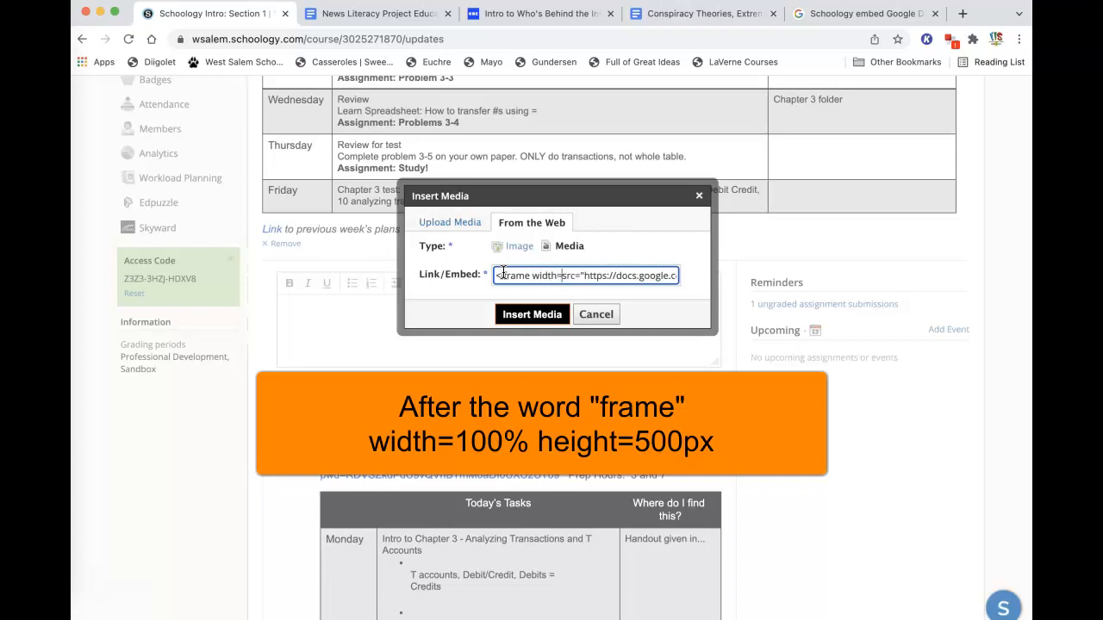
type("100%")
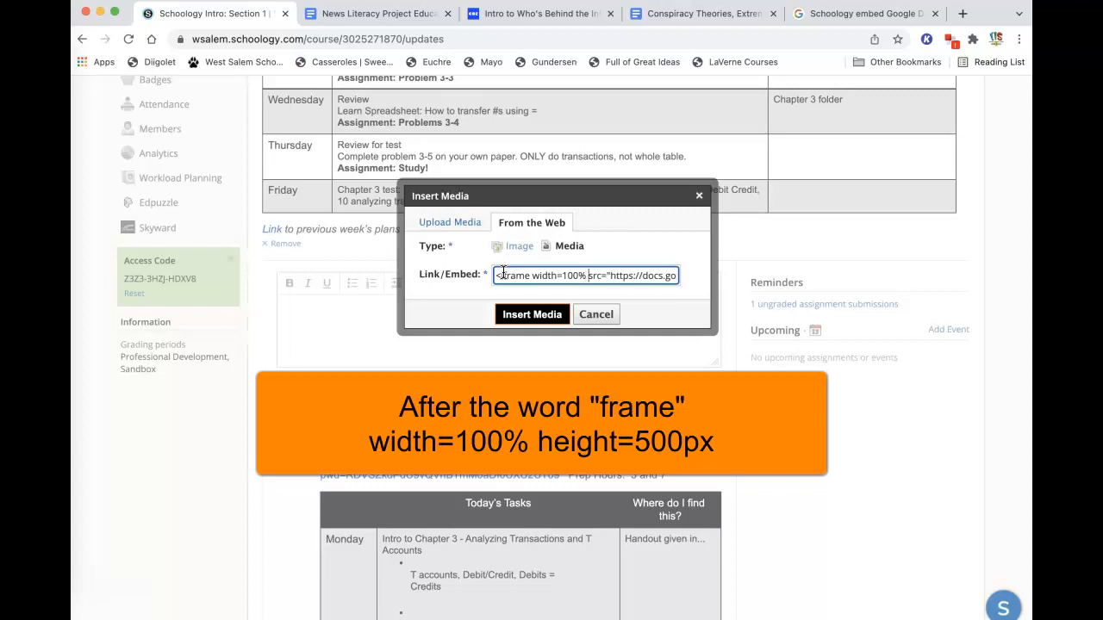
type(" height=500px")
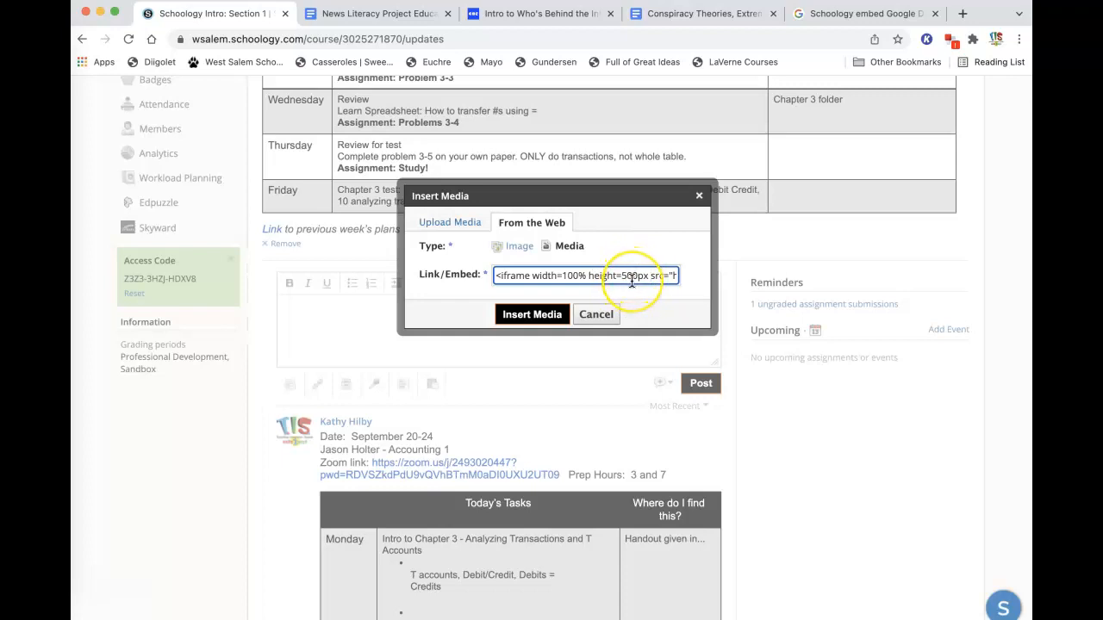
left_click(527, 313)
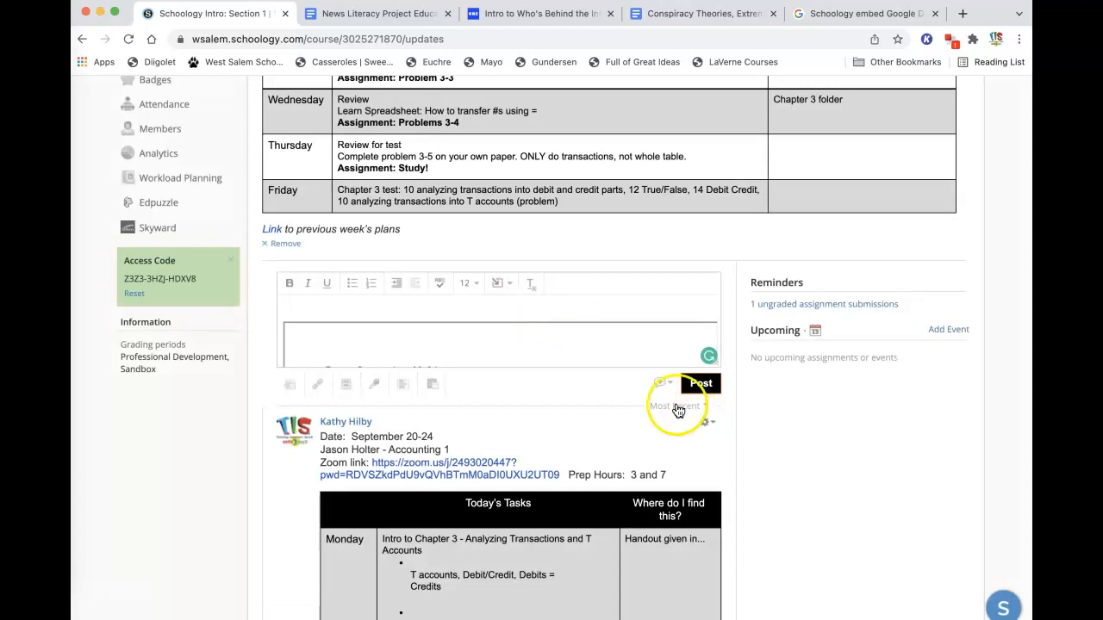
Post the update containing the embedded document as a course announcement and view it on the course's Materials page
left_click(665, 384)
left_click(665, 411)
left_click(713, 392)
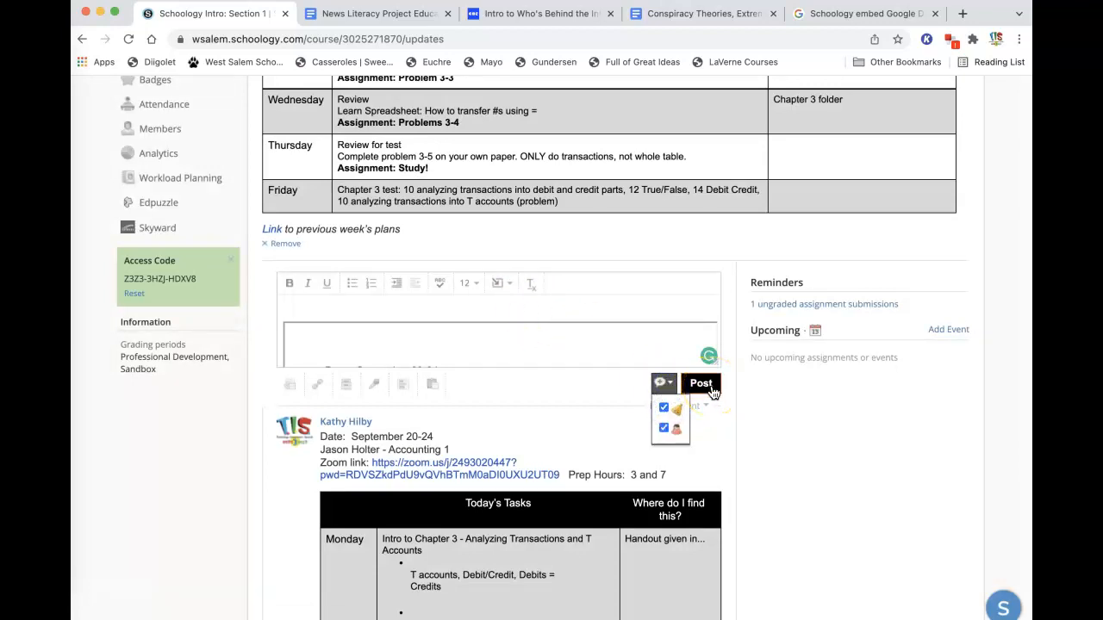
left_click(713, 392)
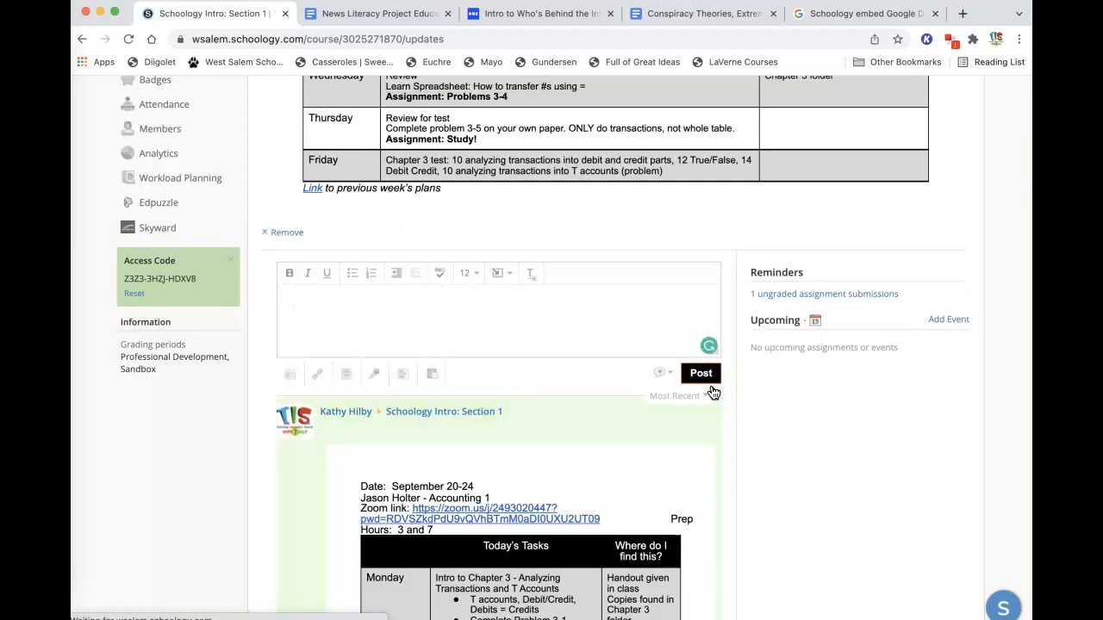
scroll(204, 200, "up", 3)
left_click(164, 99)
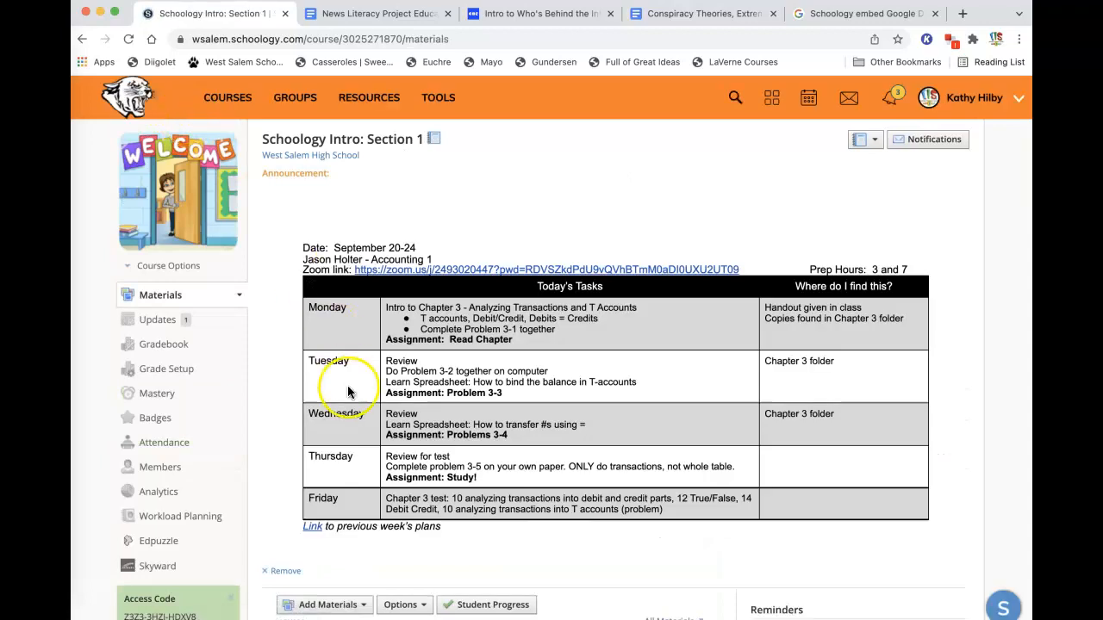
scroll(348, 402, "down", 1)
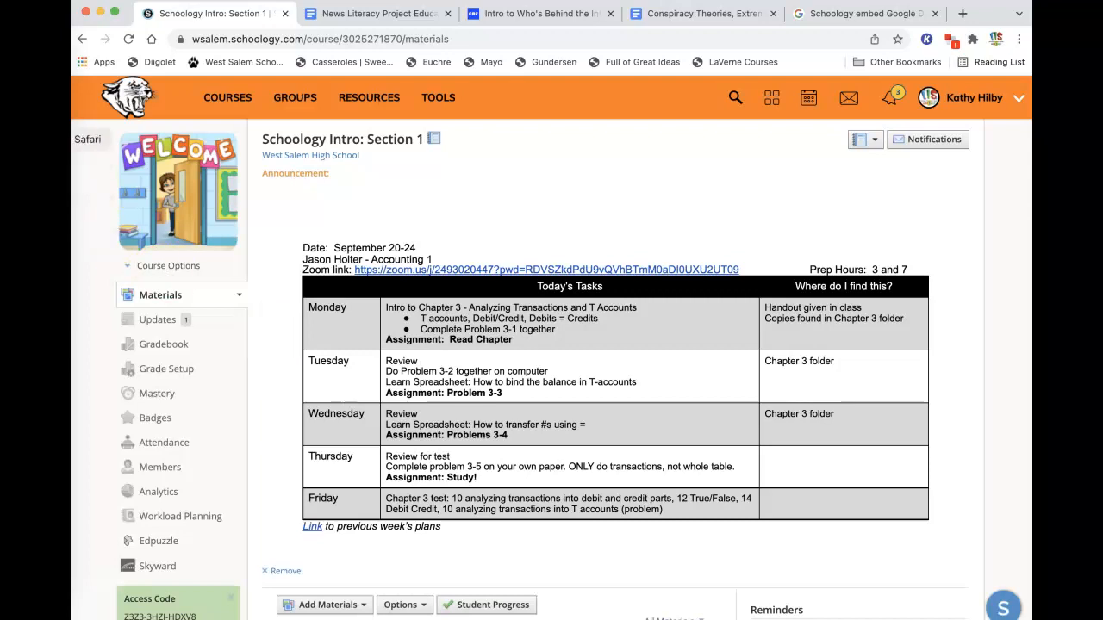
Switch to the Accounting Lesson Plans 2021-2022 document in Safari and close its Publish to the web dialog
left_click(56, 139)
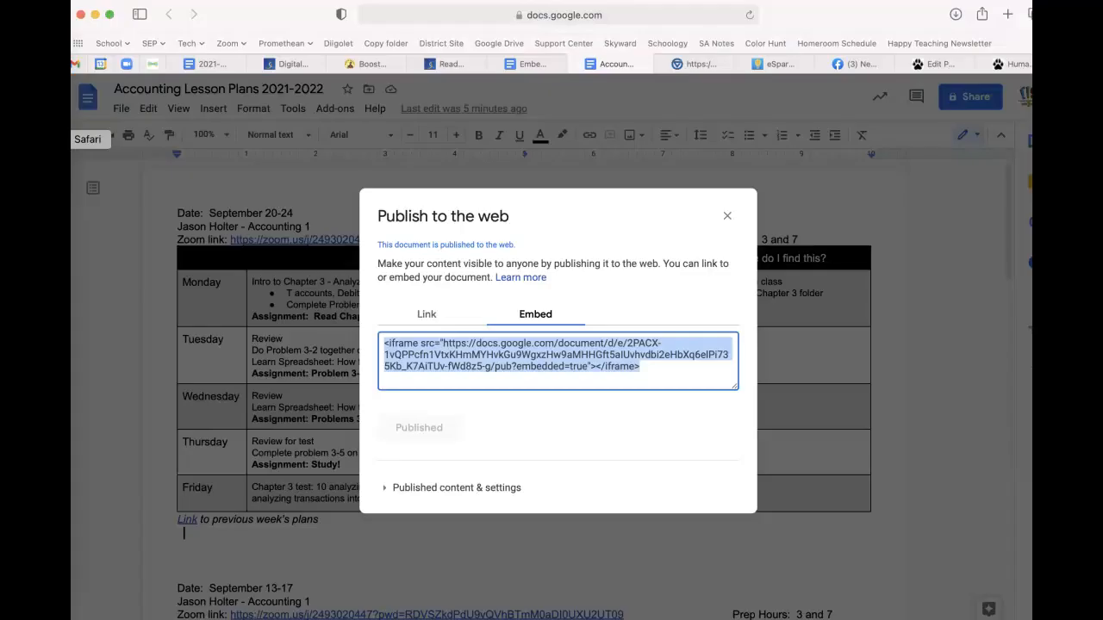
left_click(727, 216)
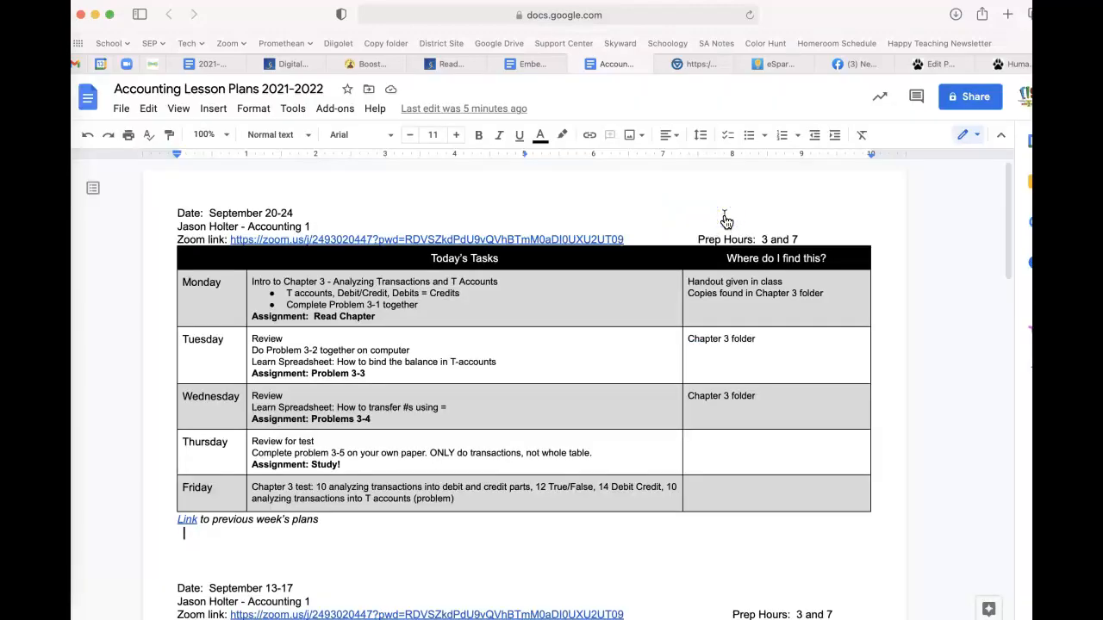
Switch back to the Schoology course in Chrome and examine the embedded lesson plans and the course materials below them
left_click(829, 418)
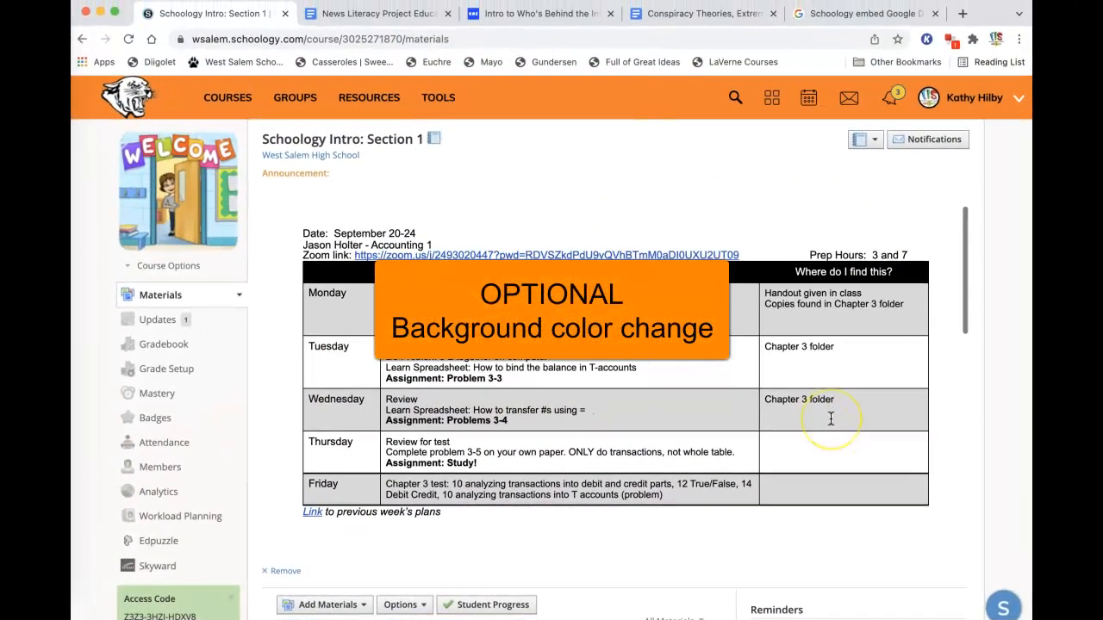
scroll(830, 419, "down", 5)
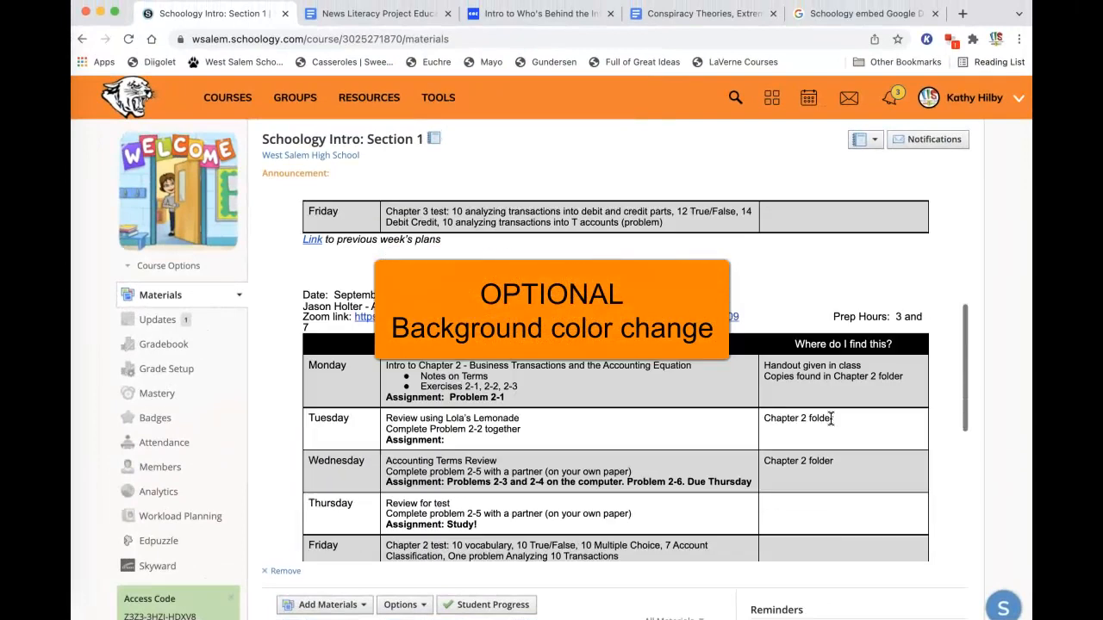
scroll(831, 419, "down", 1)
scroll(831, 419, "up", 5)
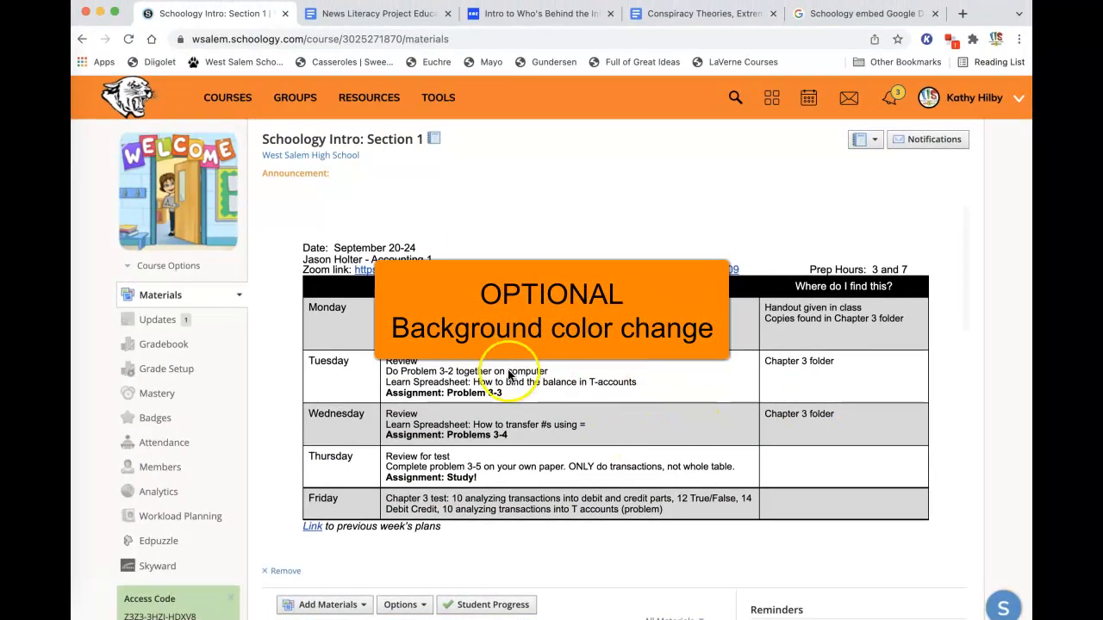
scroll(551, 388, "down", 8)
scroll(552, 388, "up", 8)
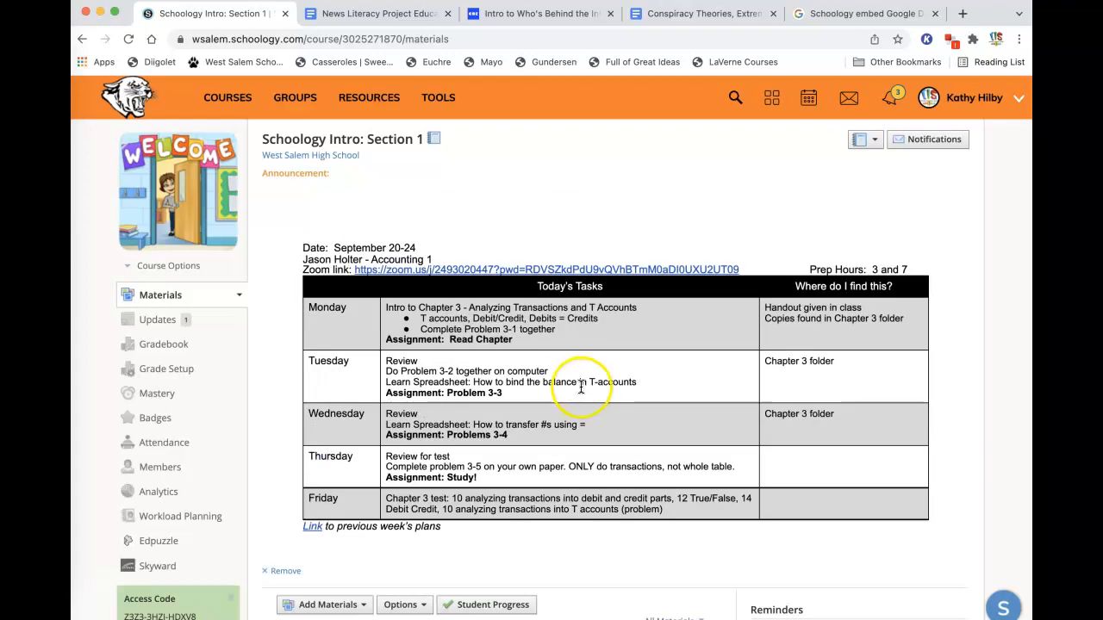
scroll(975, 394, "down", 2)
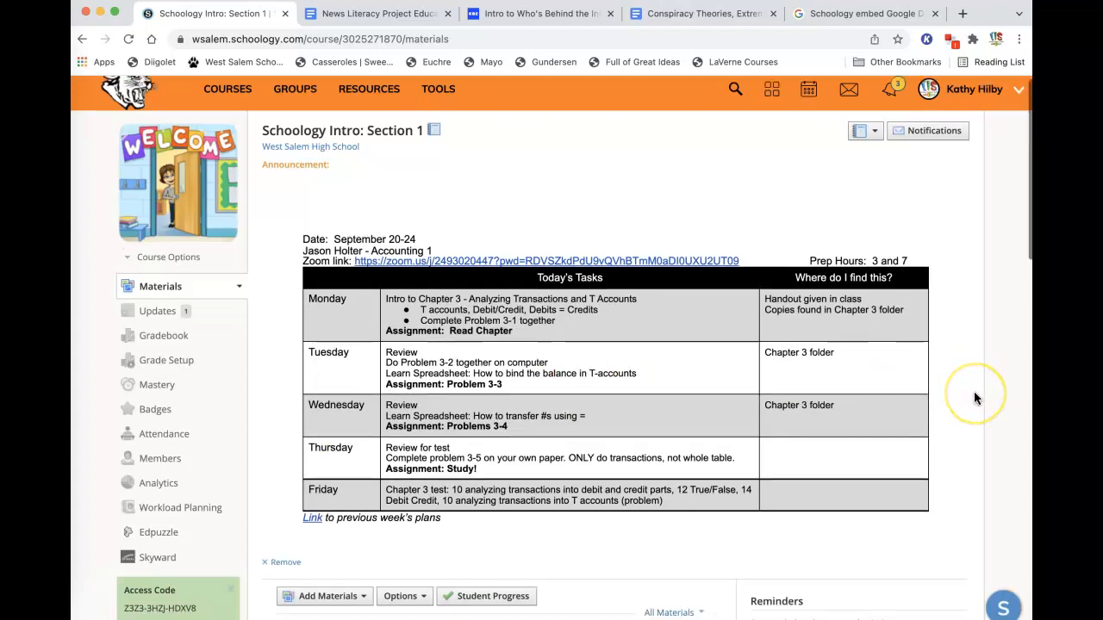
scroll(974, 397, "down", 7)
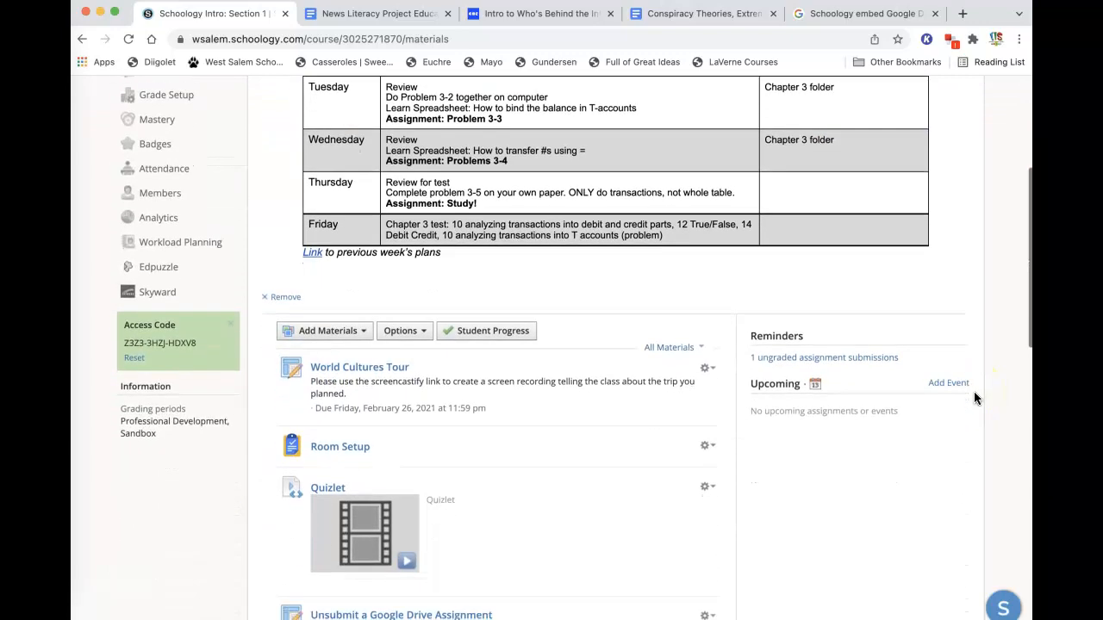
scroll(973, 391, "up", 9)
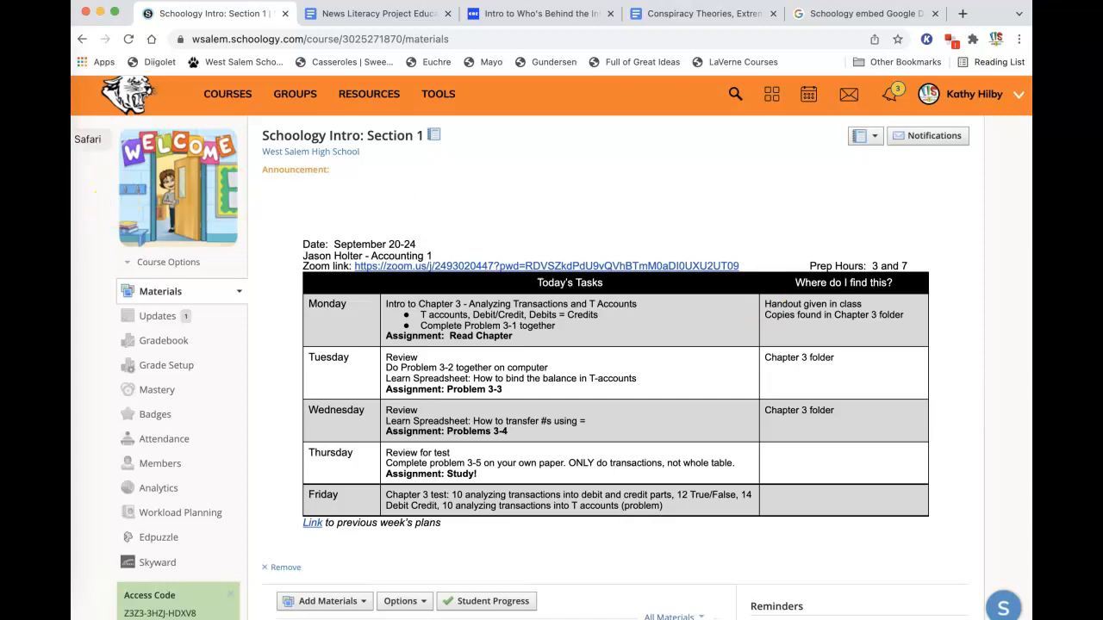
Switch to the lesson plans document in Safari and set its page color to the custom hex value f3733b for the whole document
left_click(72, 139)
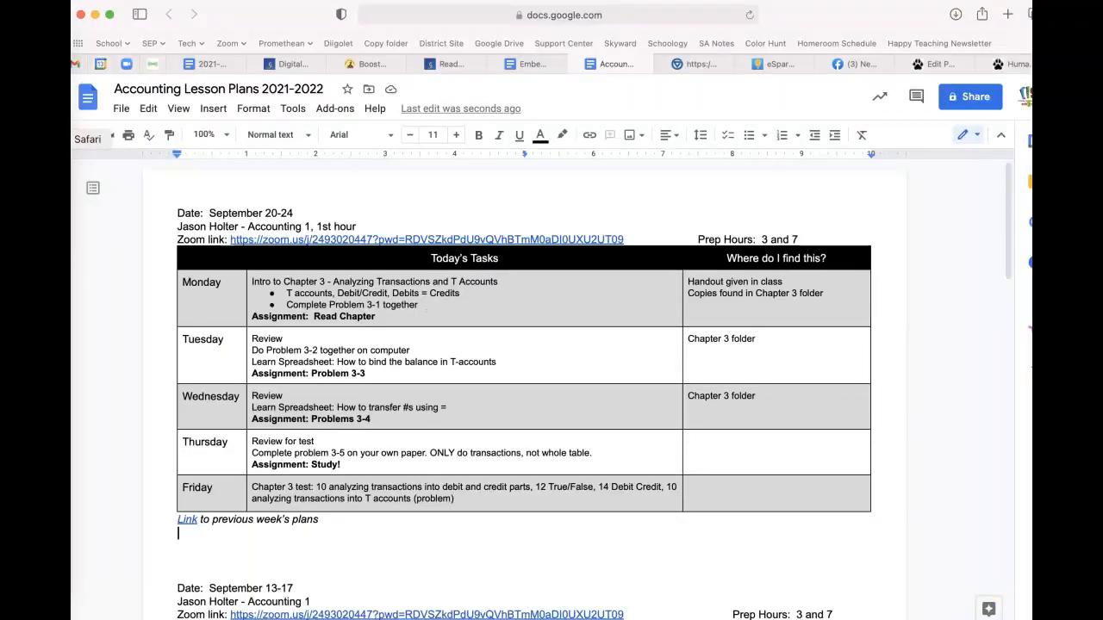
left_click(120, 108)
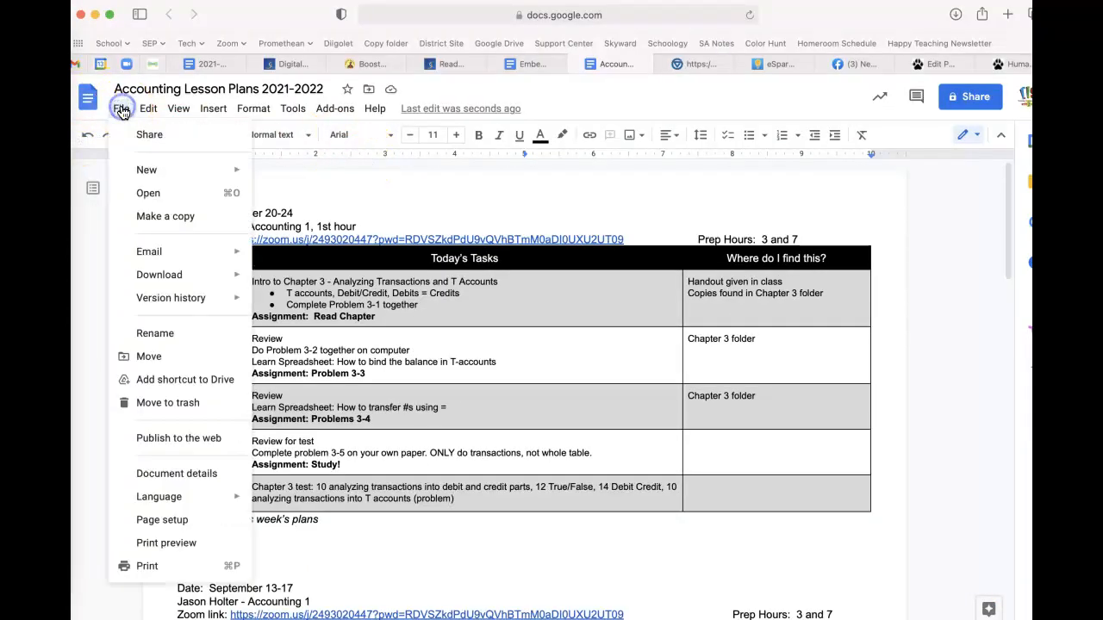
left_click(165, 521)
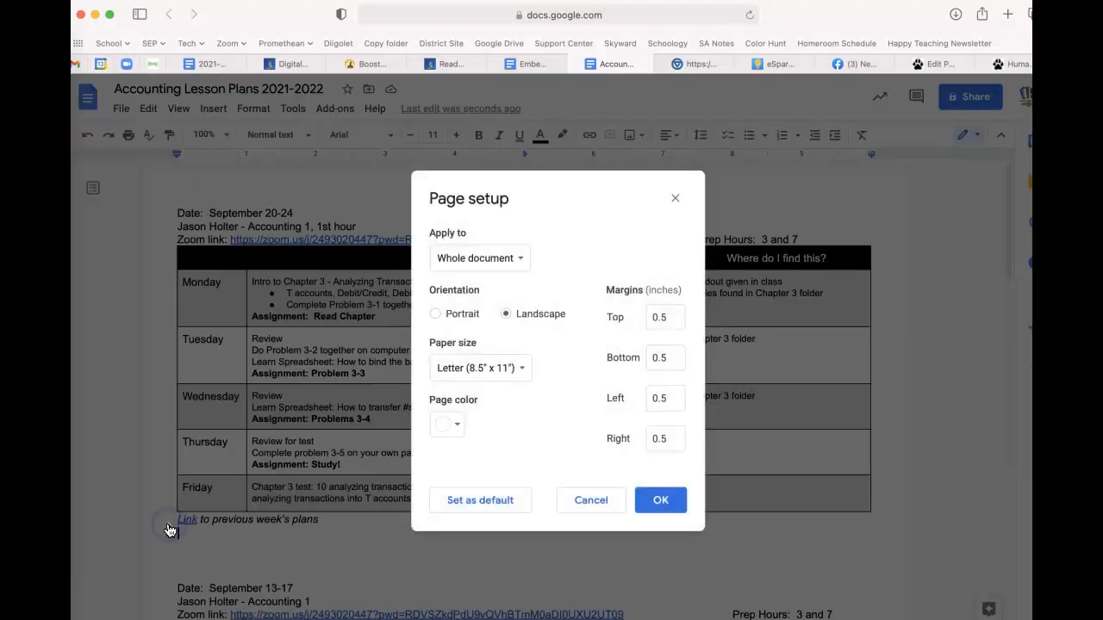
left_click(459, 426)
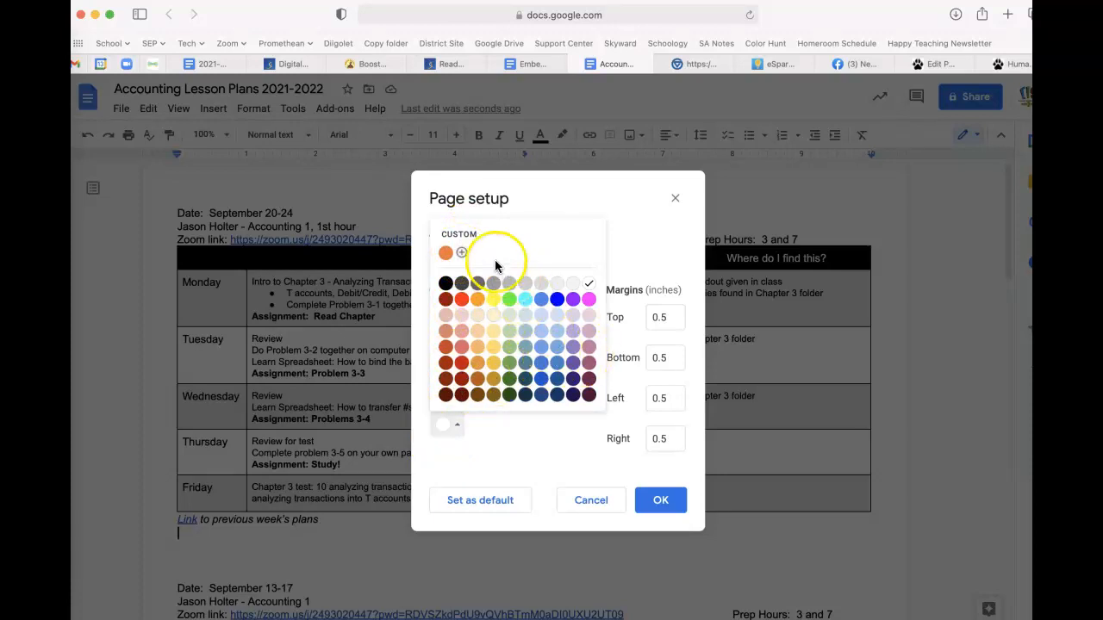
left_click(461, 255)
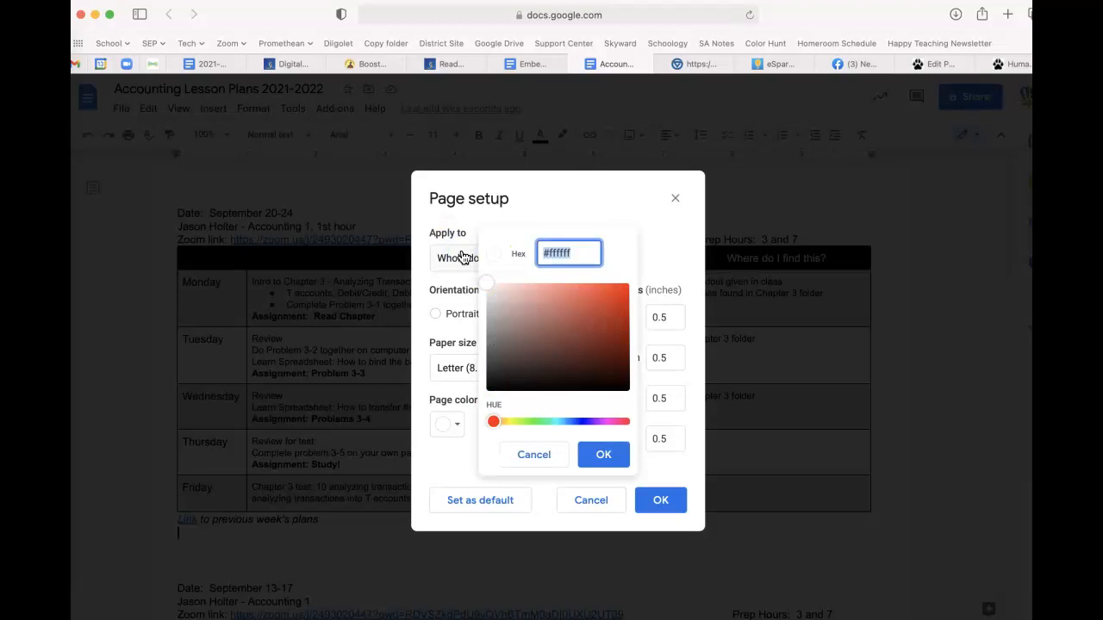
type("f3733b")
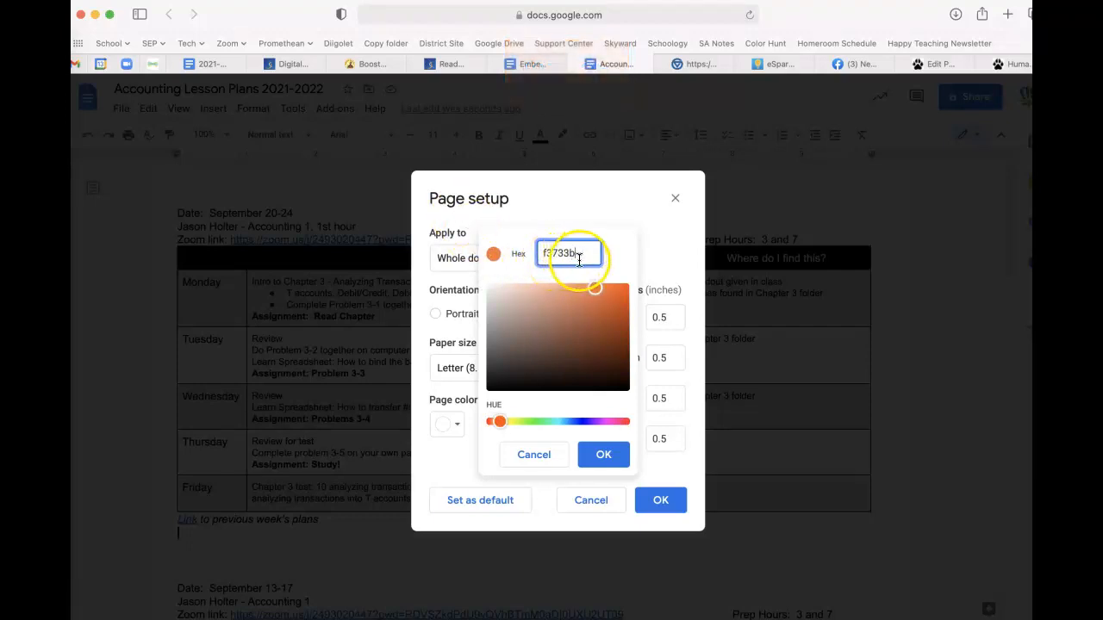
left_click(603, 456)
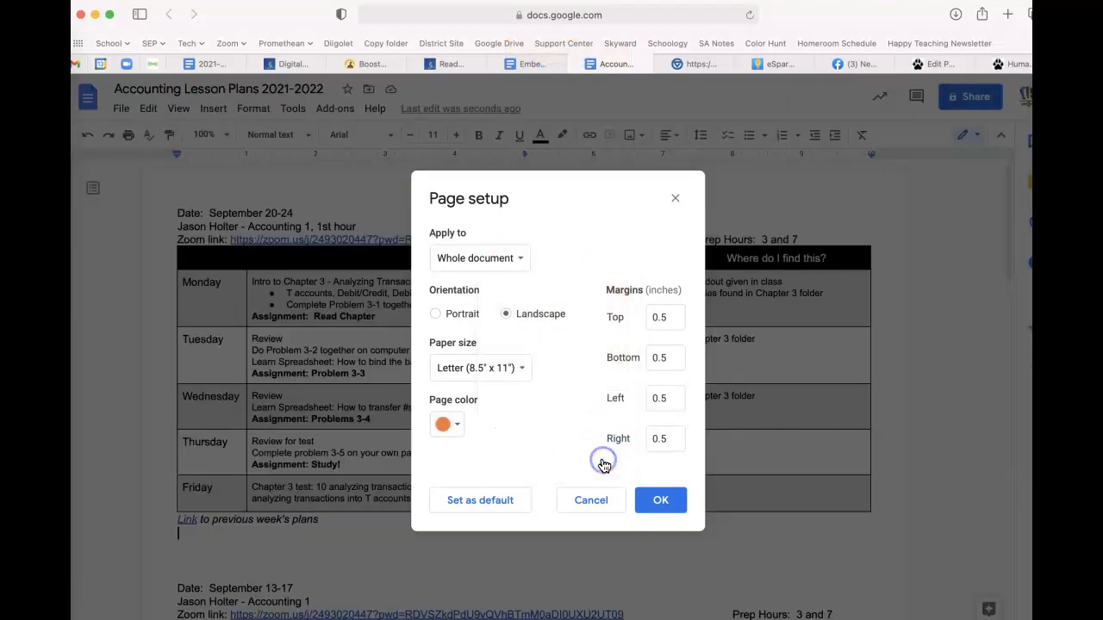
left_click(660, 498)
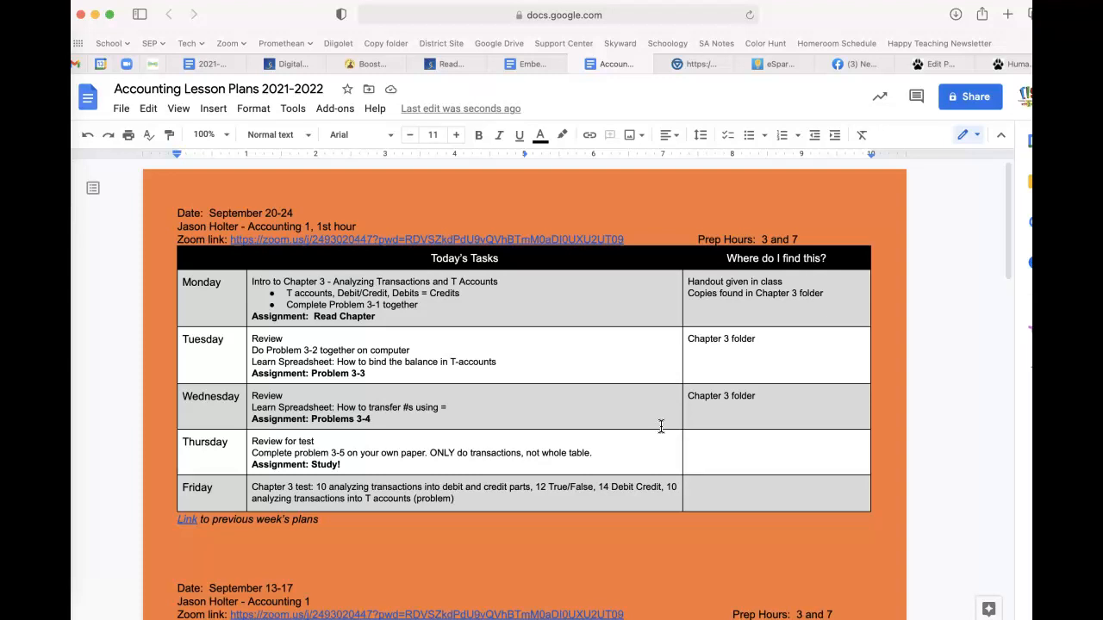
Return to the Schoology Materials page in Chrome and examine how the embedded document looks with its new page color
left_click(532, 397)
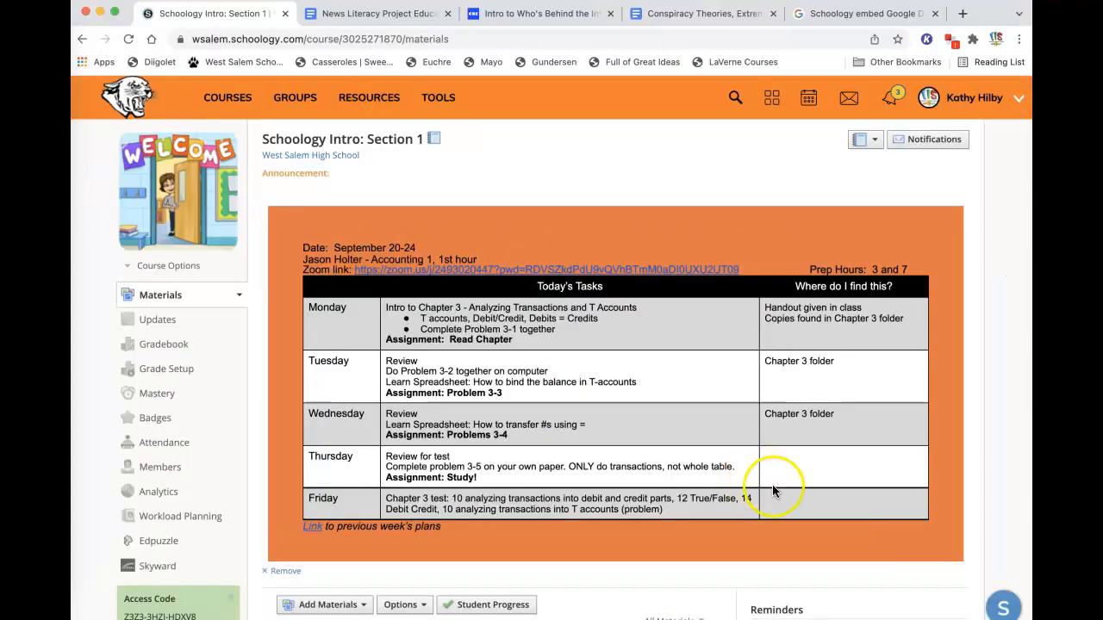
left_click(963, 403)
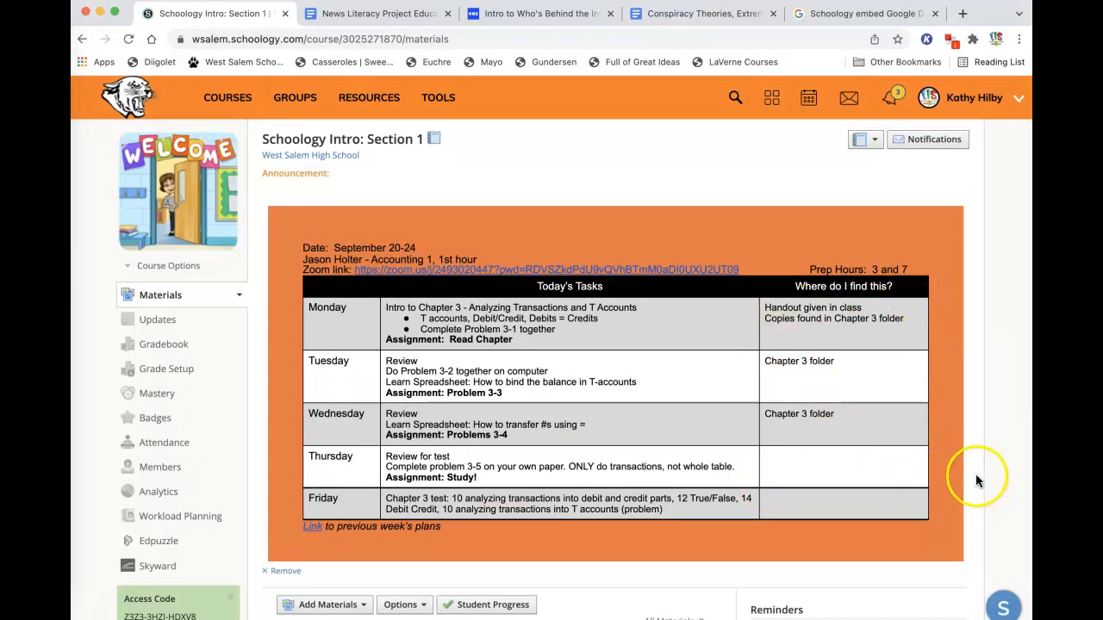
scroll(974, 479, "down", 5)
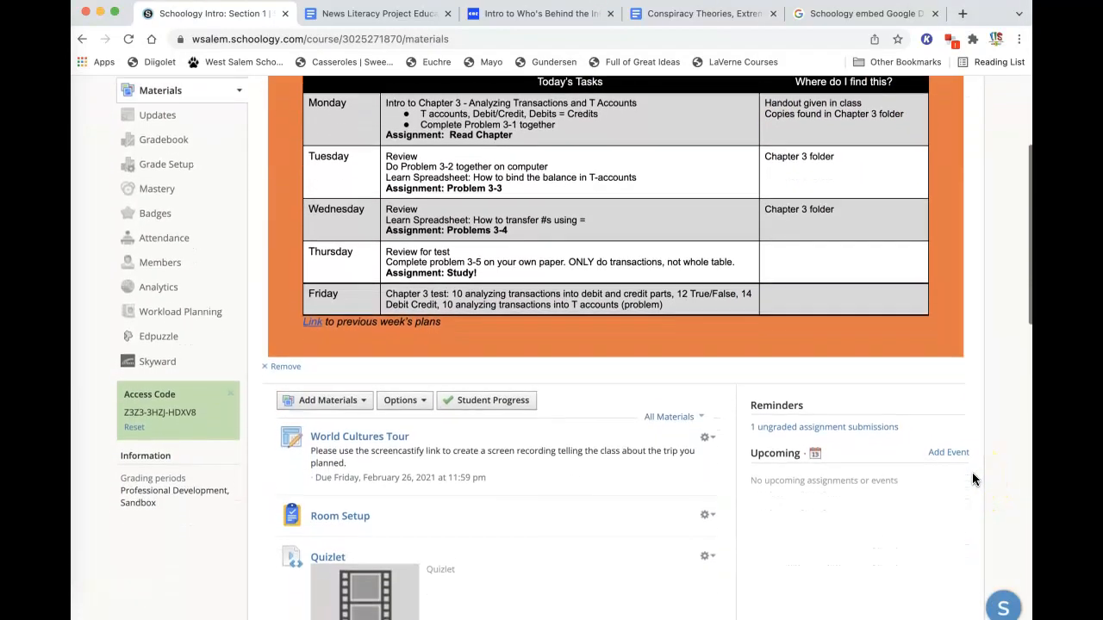
scroll(972, 480, "up", 5)
scroll(971, 479, "down", 5)
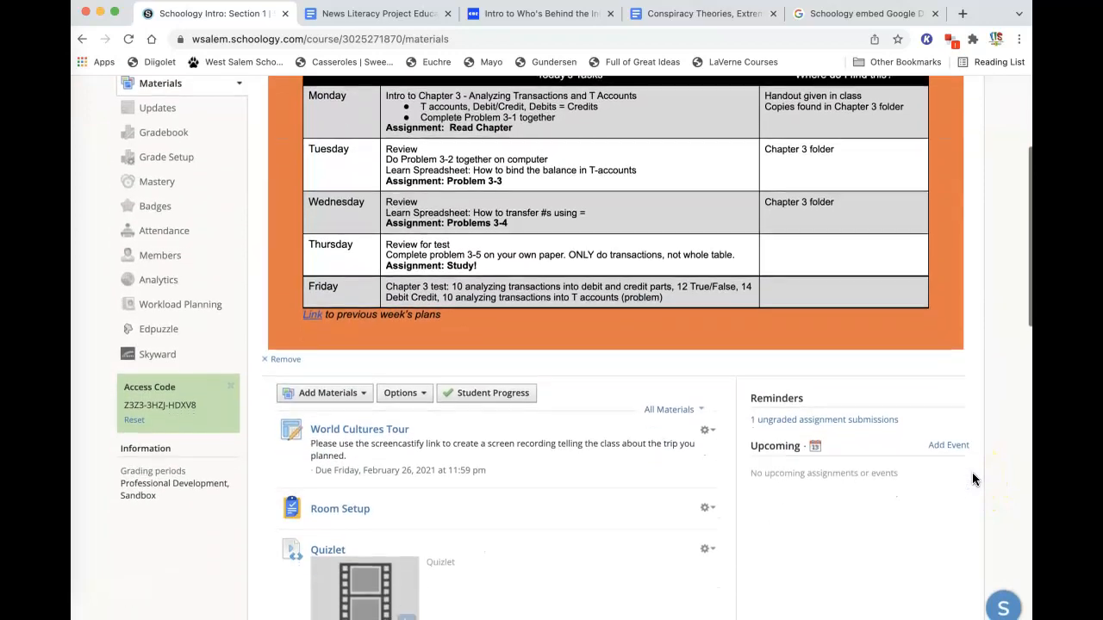
scroll(972, 479, "up", 5)
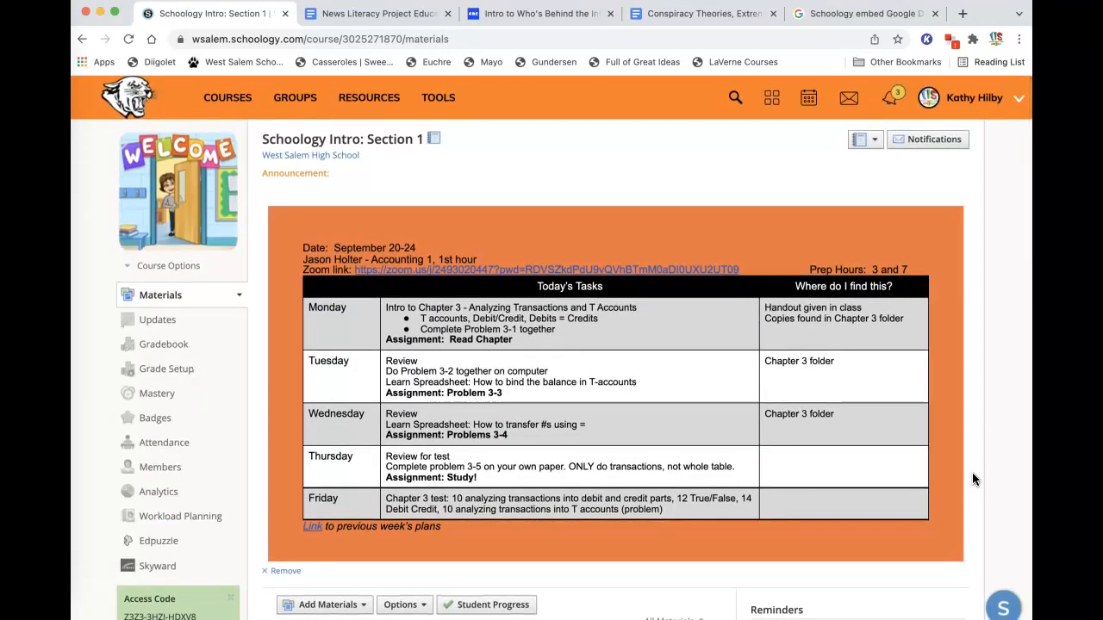
scroll(974, 479, "down", 3)
scroll(972, 479, "down", 4)
scroll(971, 479, "up", 8)
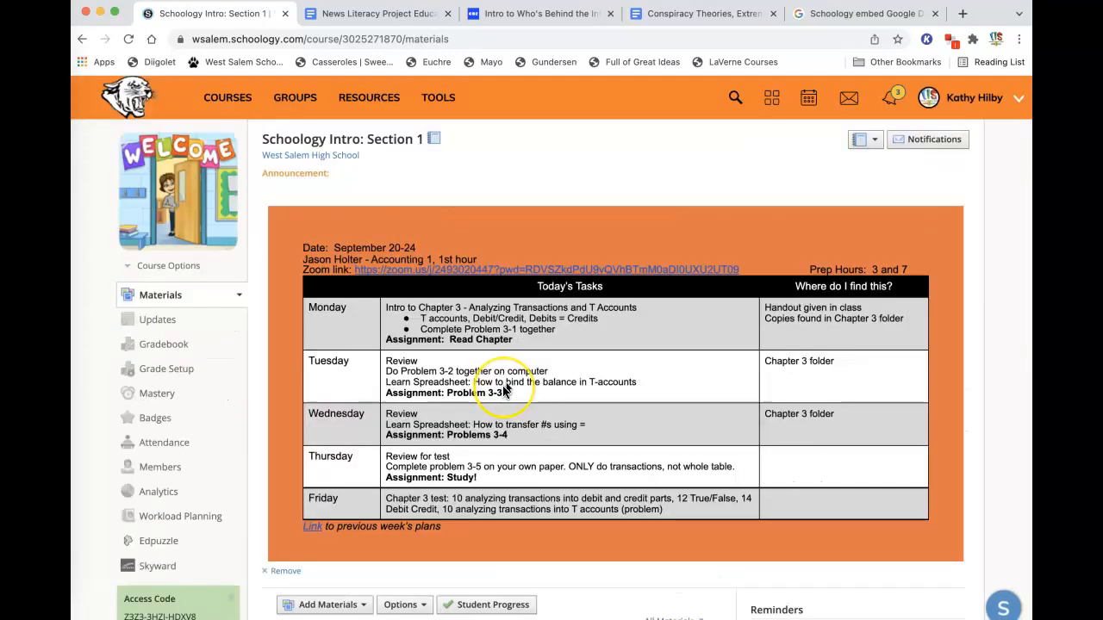